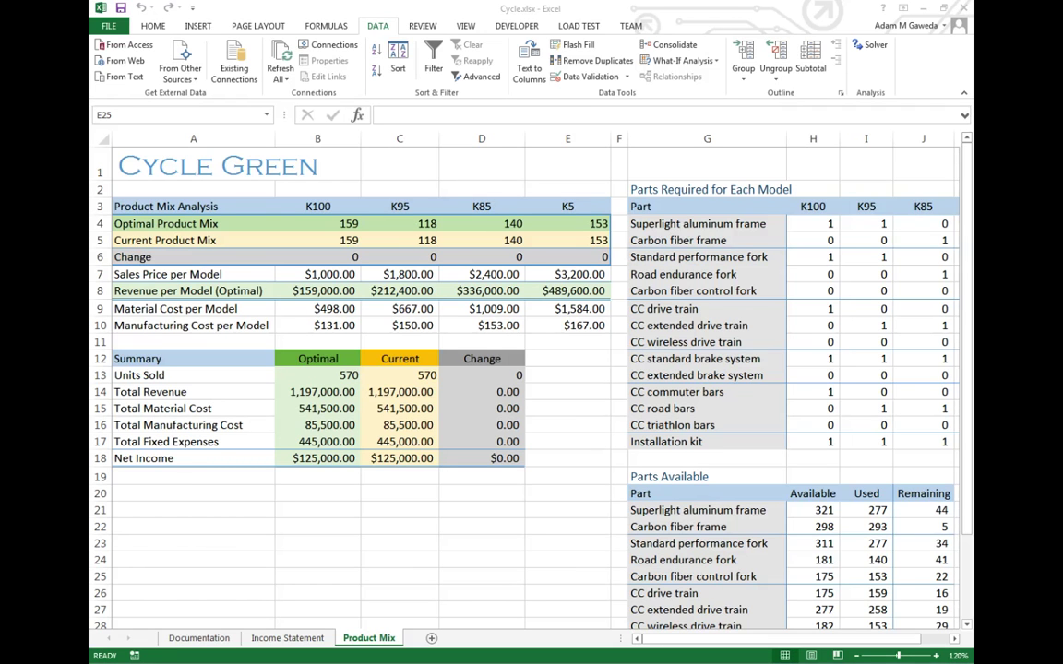
Examine the optimal summary figures, the product mix, revenue and material cost rows, and the net income formula in B18.
drag(286, 375, 311, 457)
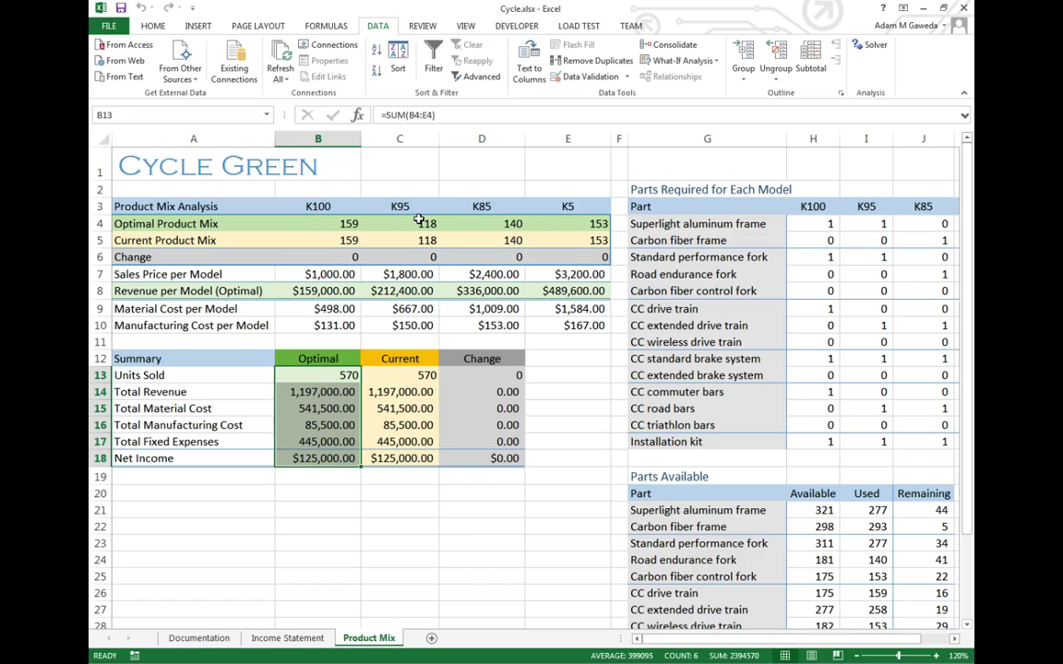
click(583, 207)
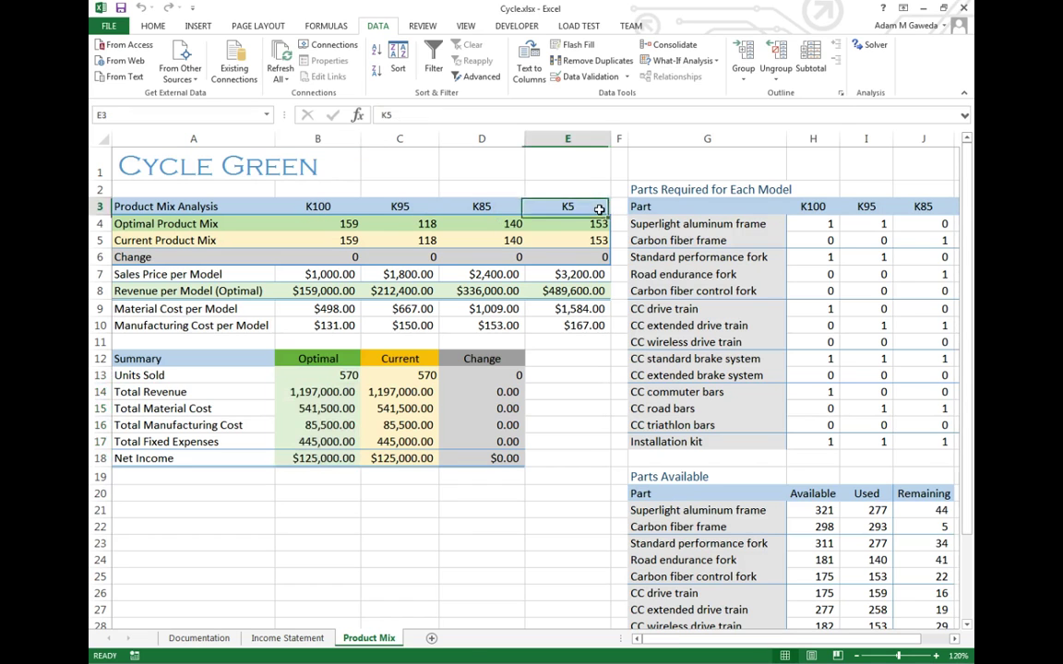
click(576, 169)
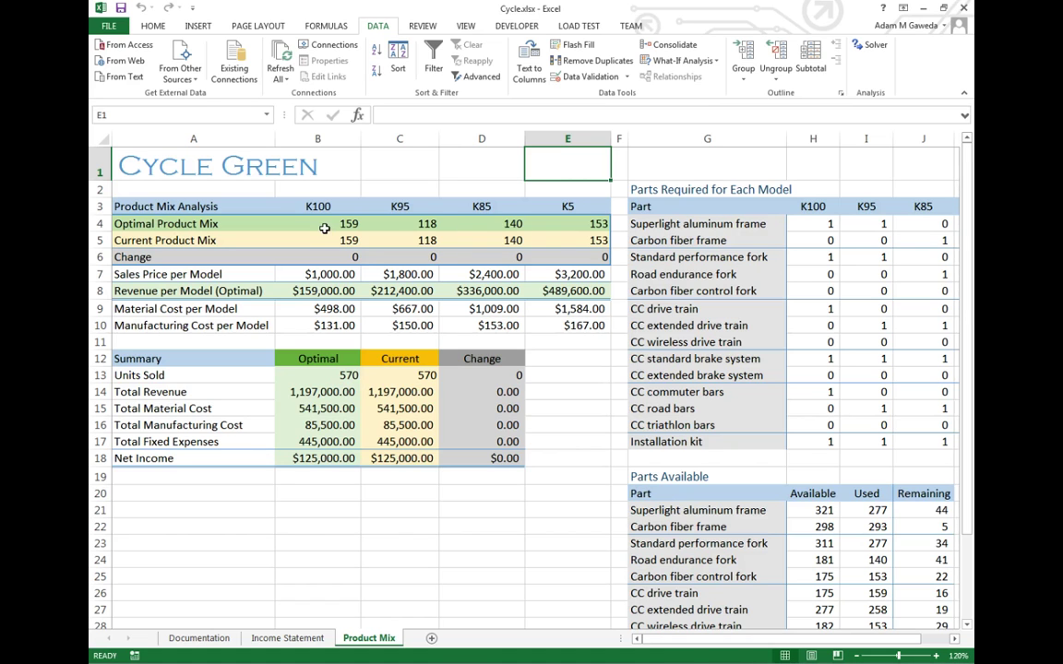
drag(304, 224, 570, 227)
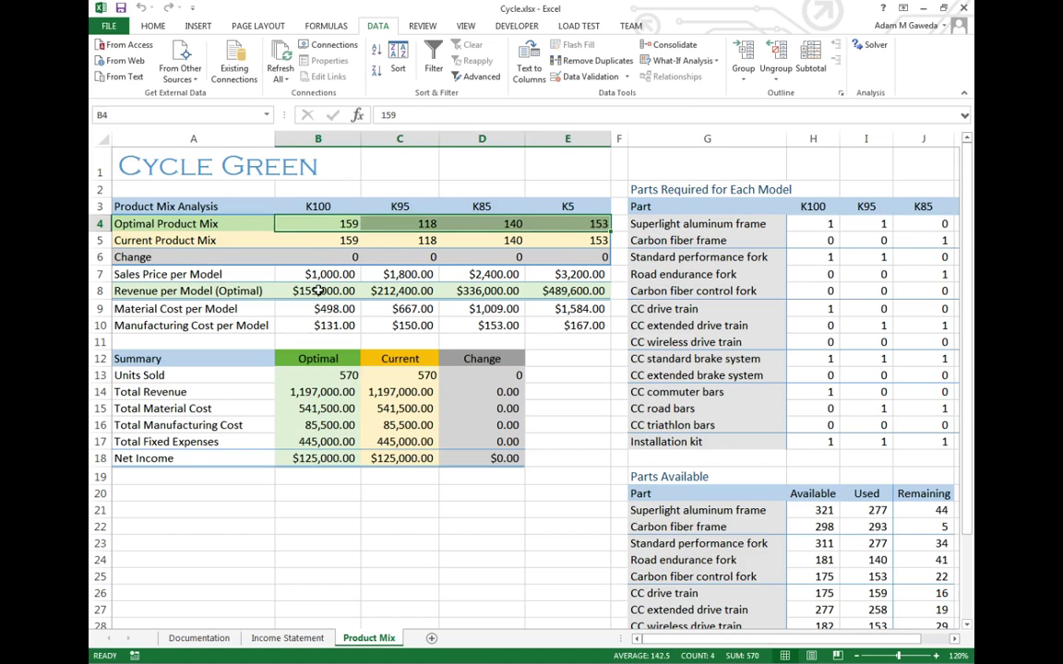
drag(305, 290, 567, 292)
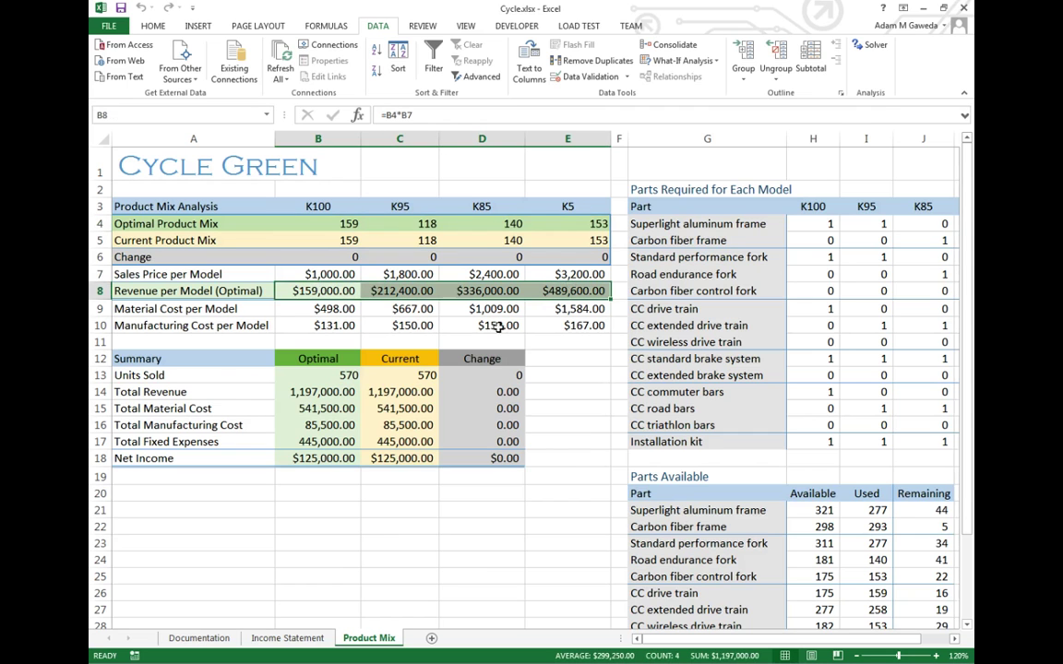
click(290, 308)
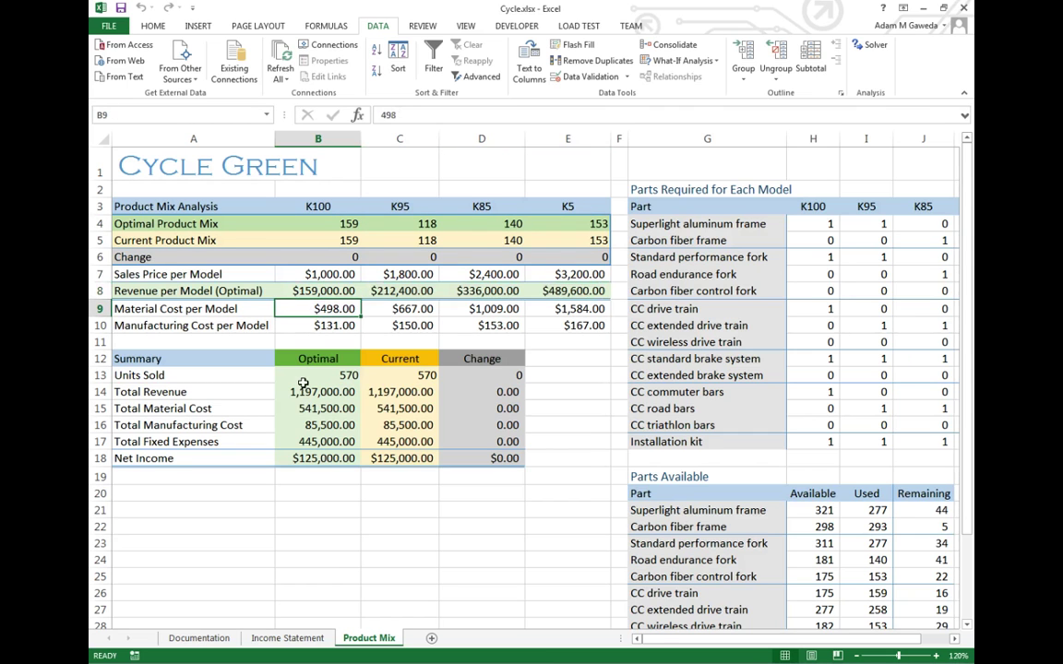
click(304, 474)
click(304, 458)
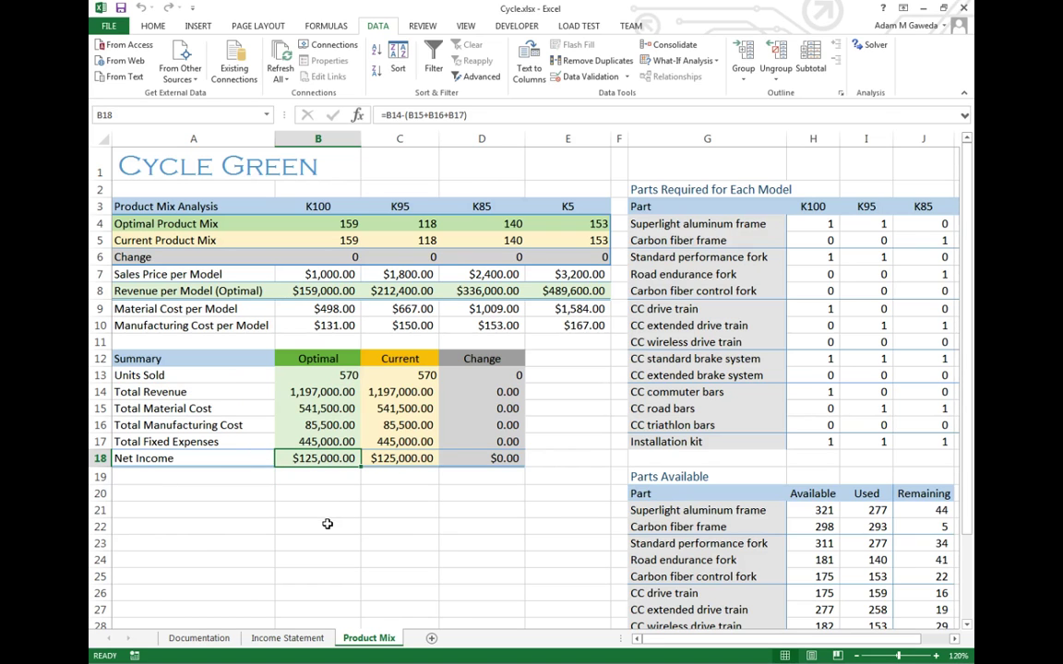
Set Solver to maximize the optimal net income in B18 by changing the optimal product mix cells B4:E4.
click(871, 48)
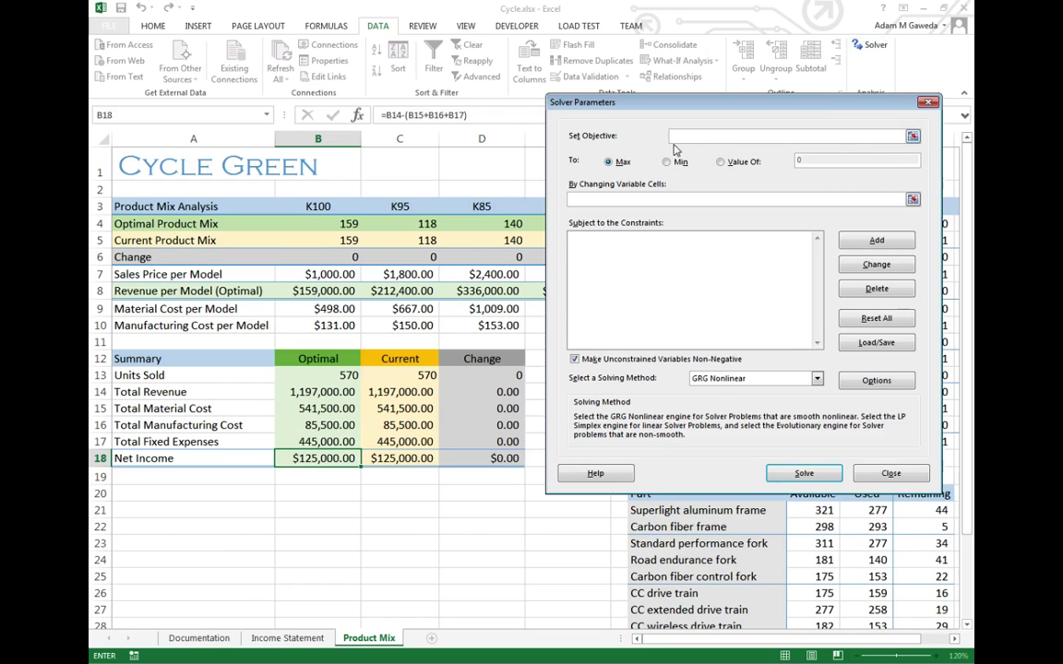
click(313, 452)
drag(590, 106, 357, 251)
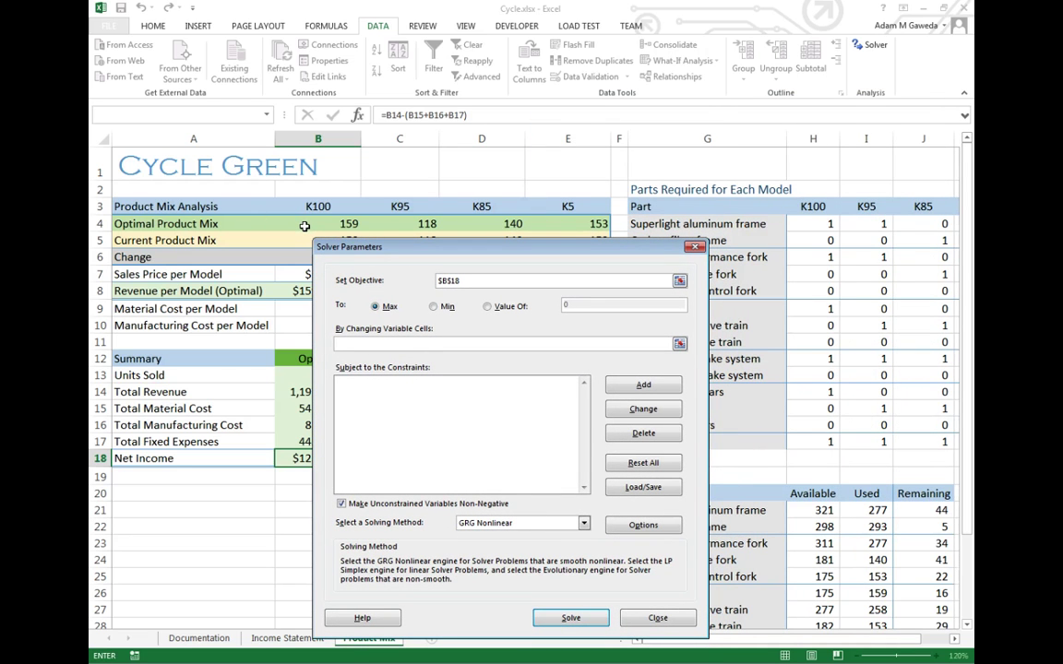
drag(304, 226, 577, 220)
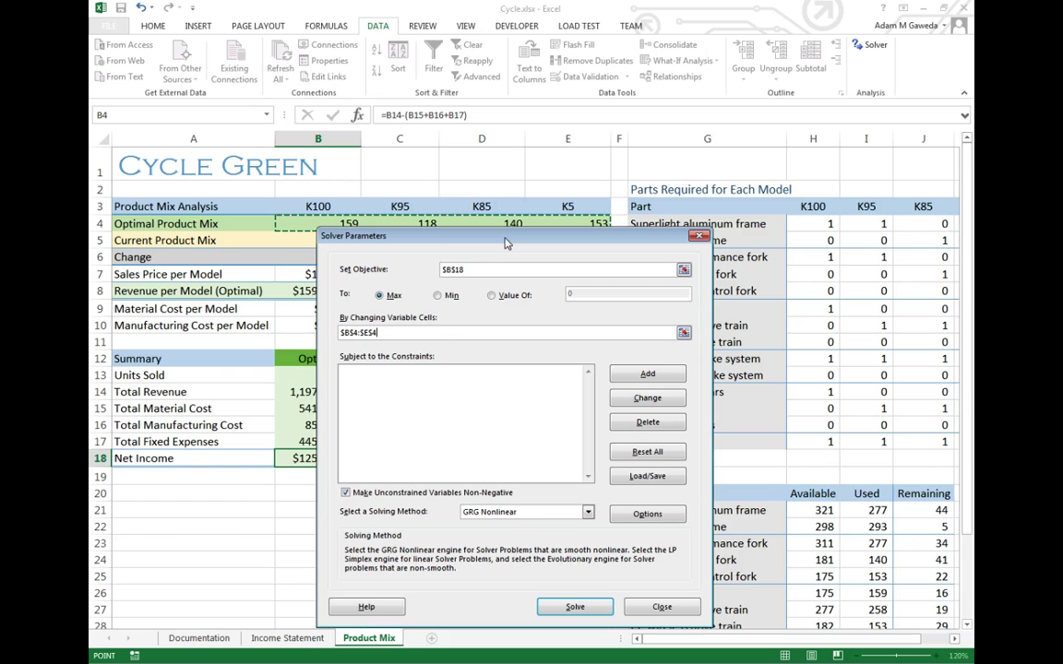
Solve the model without constraints, inspect the worksheet results, and restore the original values.
click(575, 606)
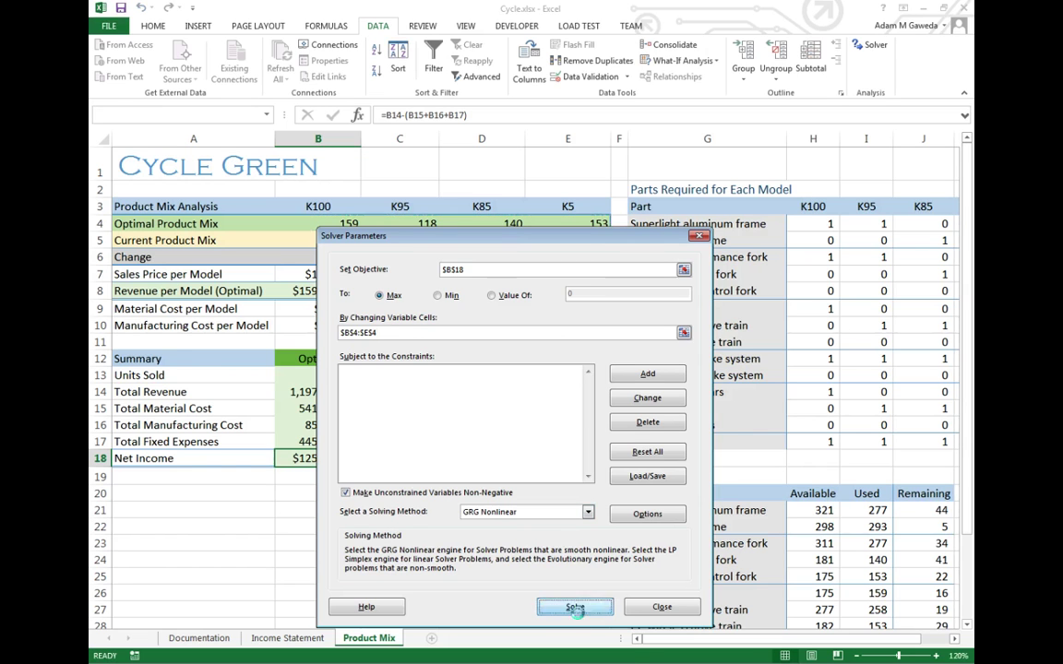
drag(226, 222, 415, 663)
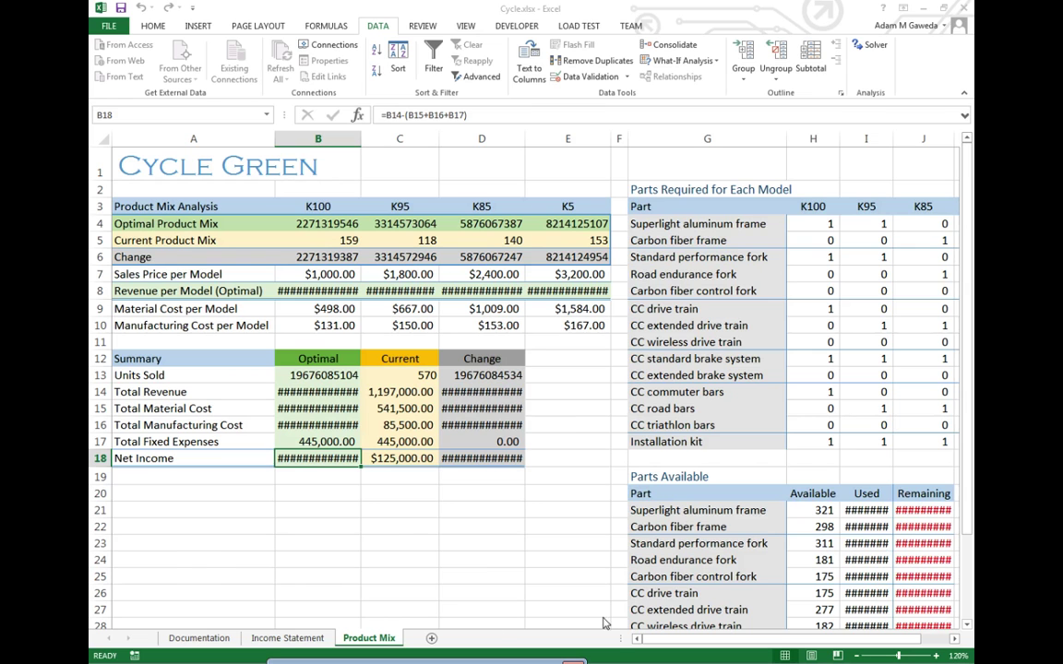
drag(403, 662, 422, 261)
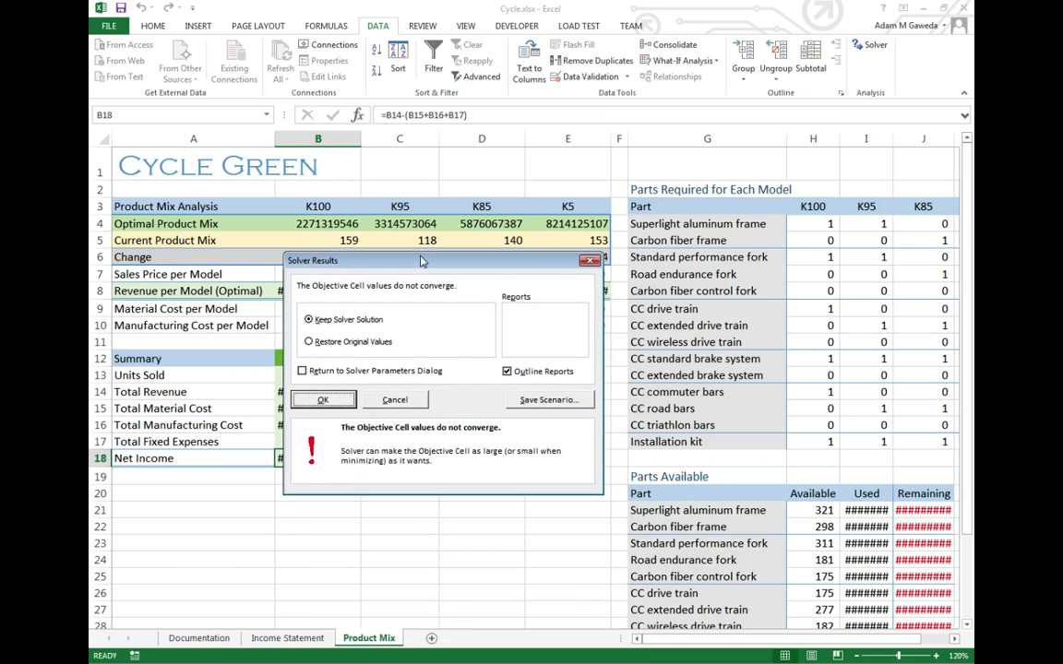
click(309, 343)
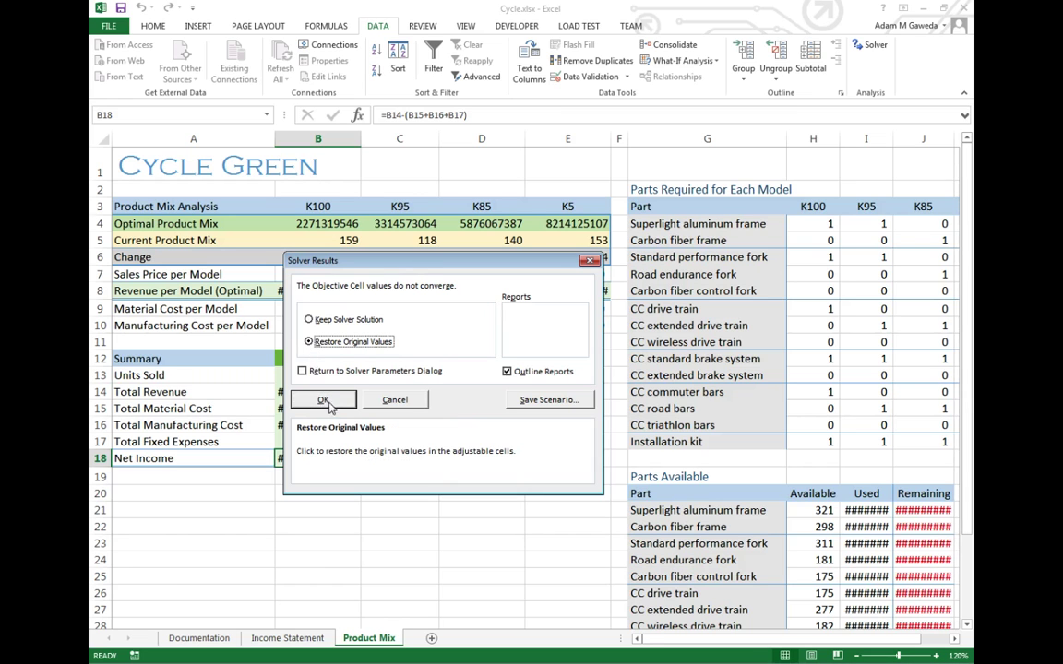
click(324, 401)
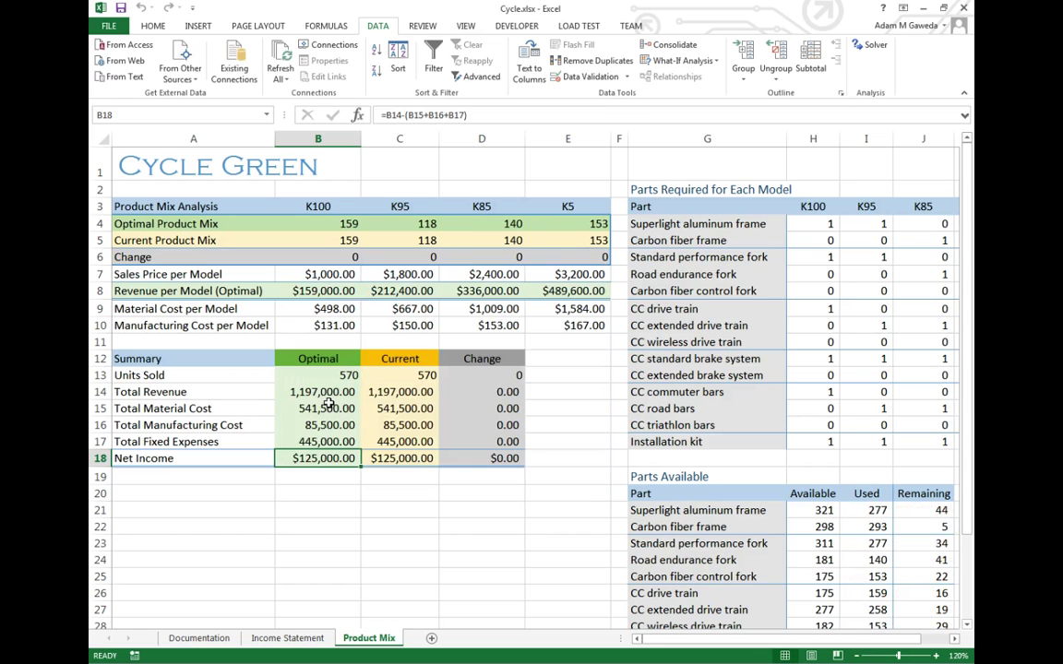
Add a Solver constraint requiring the optimal units sold in B13 to equal 570.
click(870, 52)
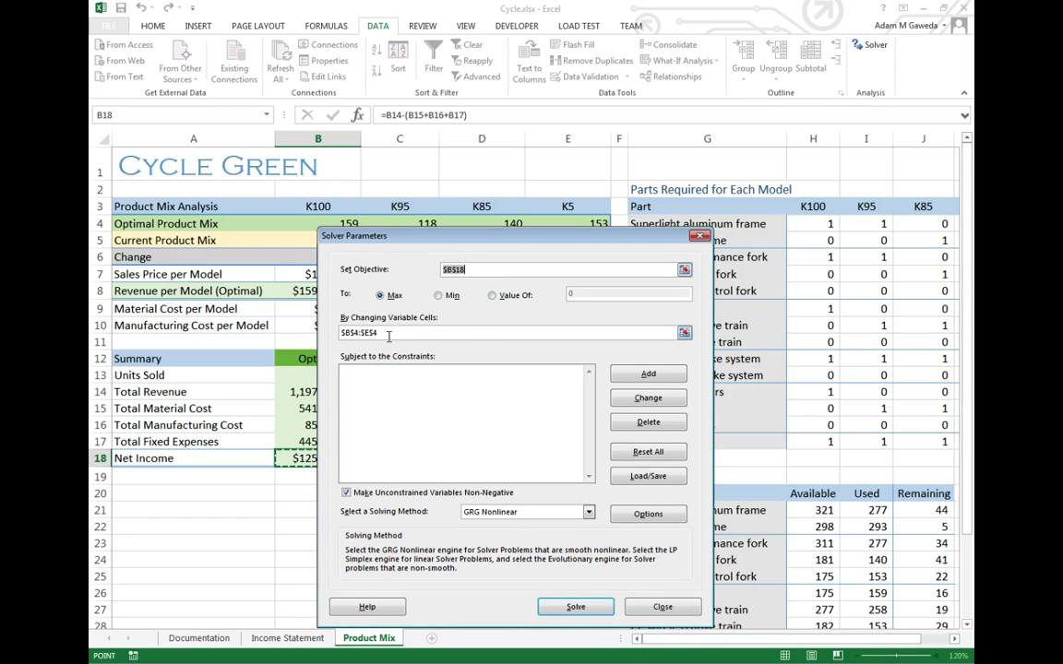
drag(418, 238, 645, 198)
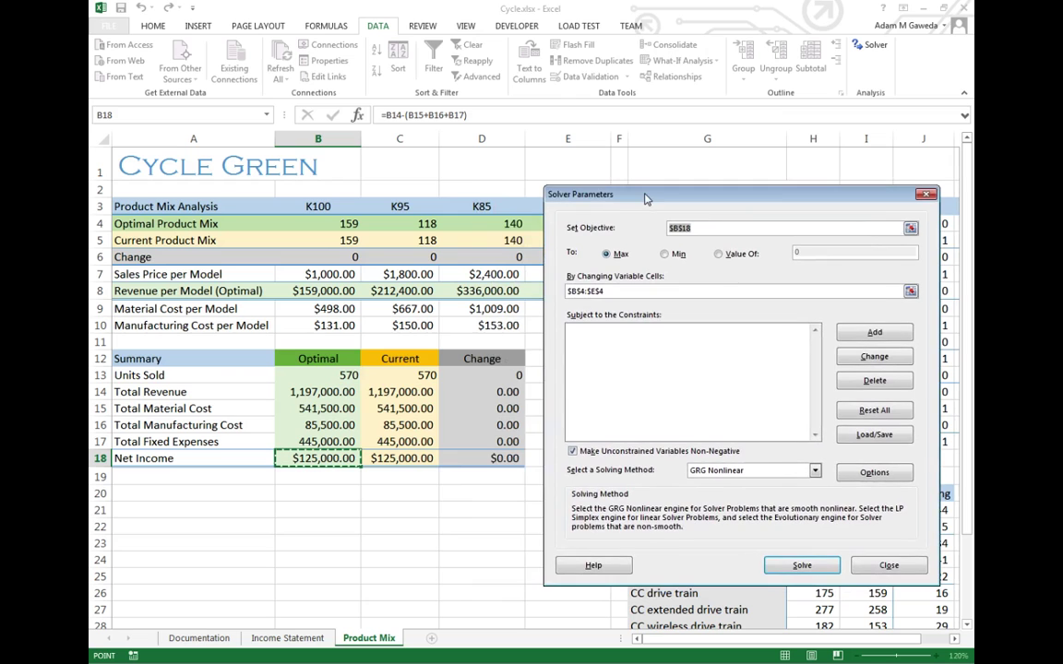
click(658, 359)
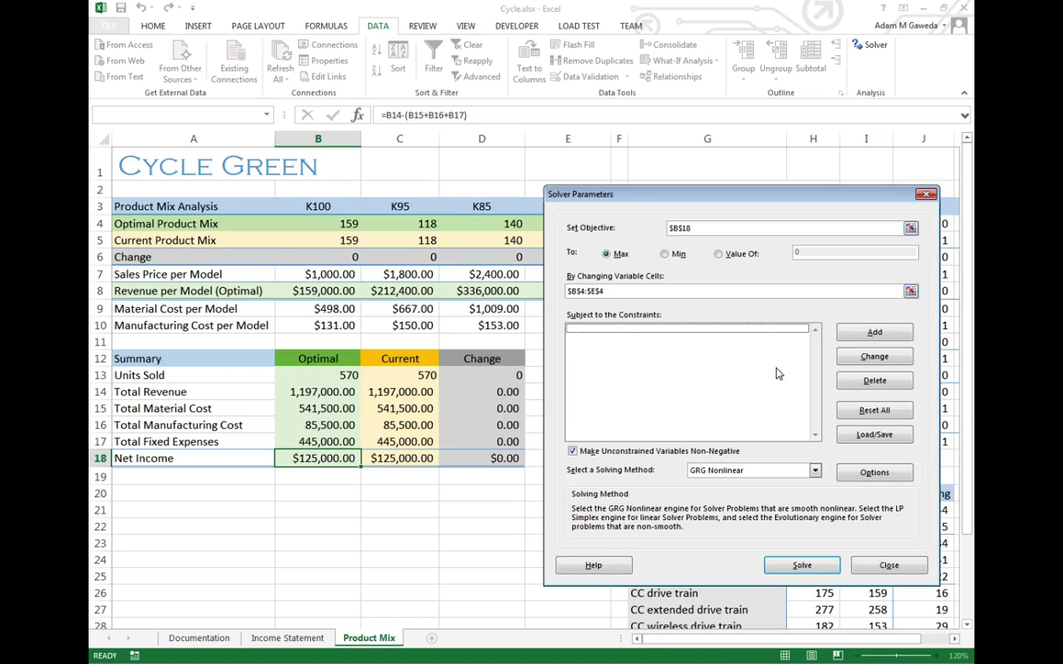
click(875, 332)
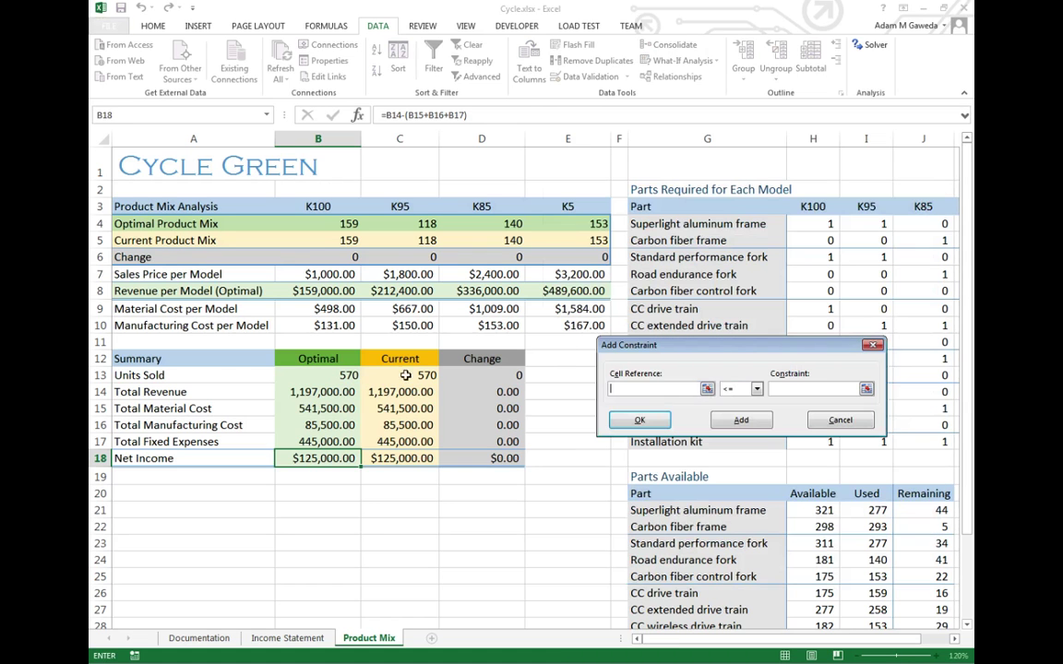
click(332, 377)
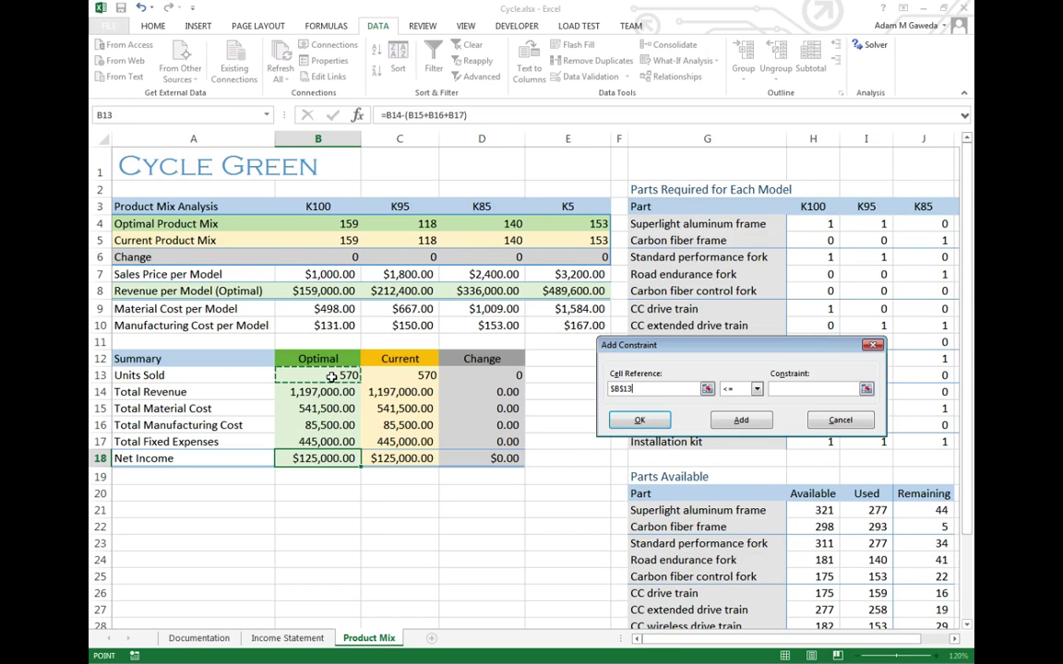
click(756, 388)
click(742, 413)
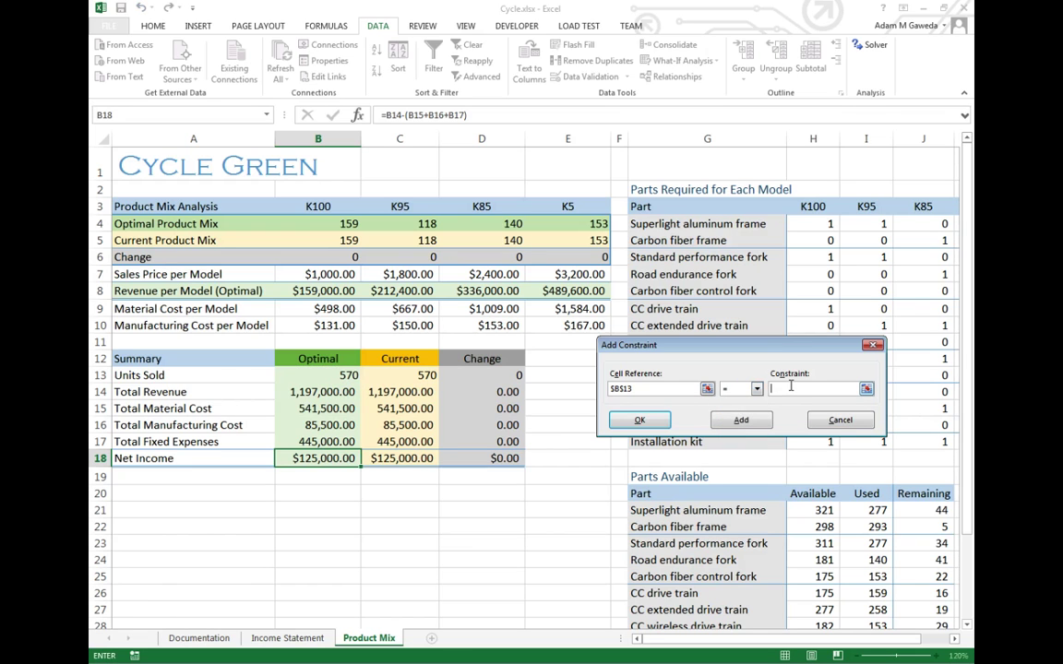
text(570)
click(640, 421)
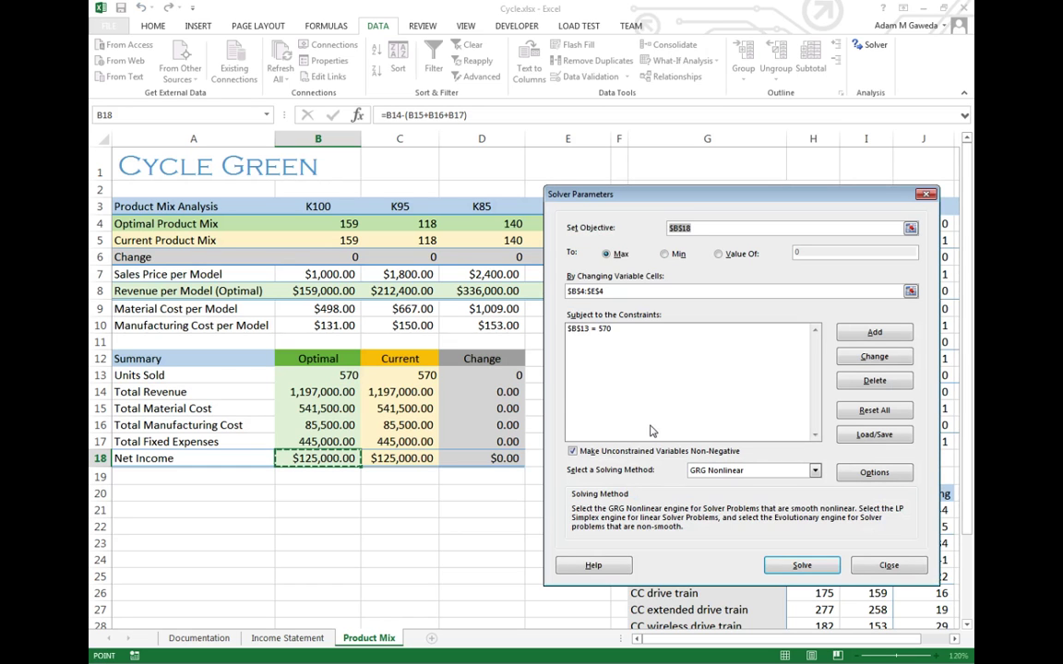
Solve the model with the units-sold constraint, review the resulting product mix, and restore the original values.
click(800, 568)
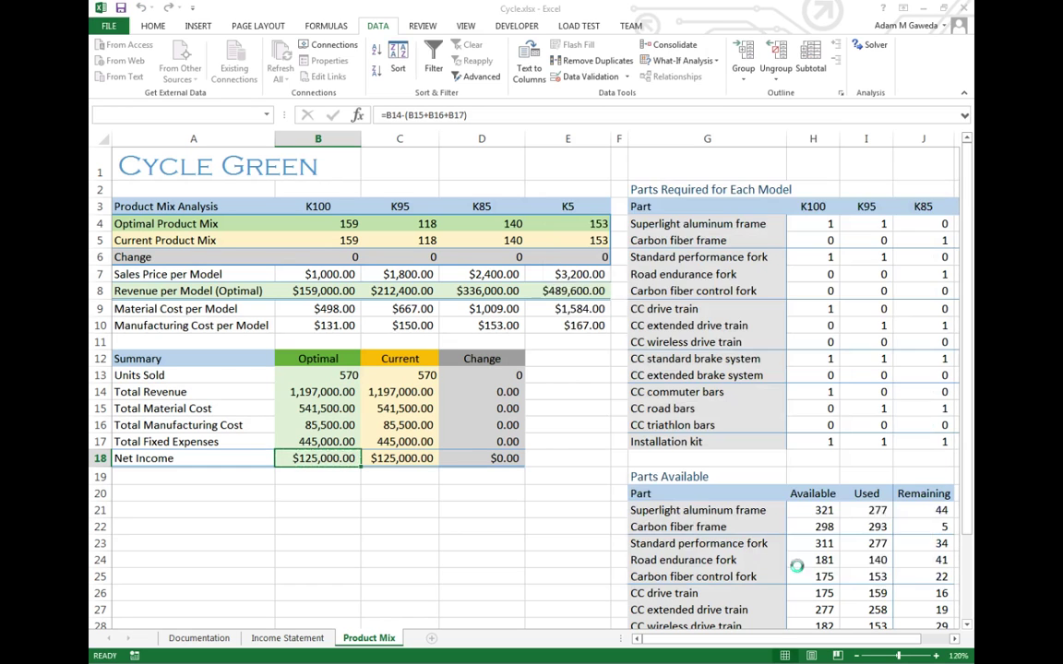
drag(175, 227, 360, 658)
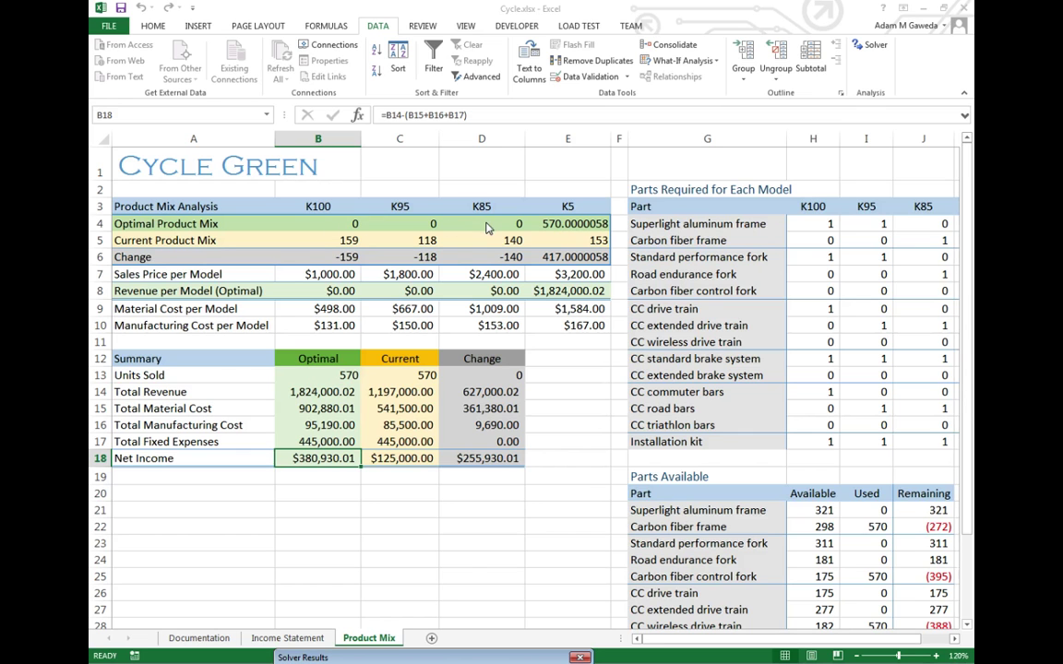
click(431, 659)
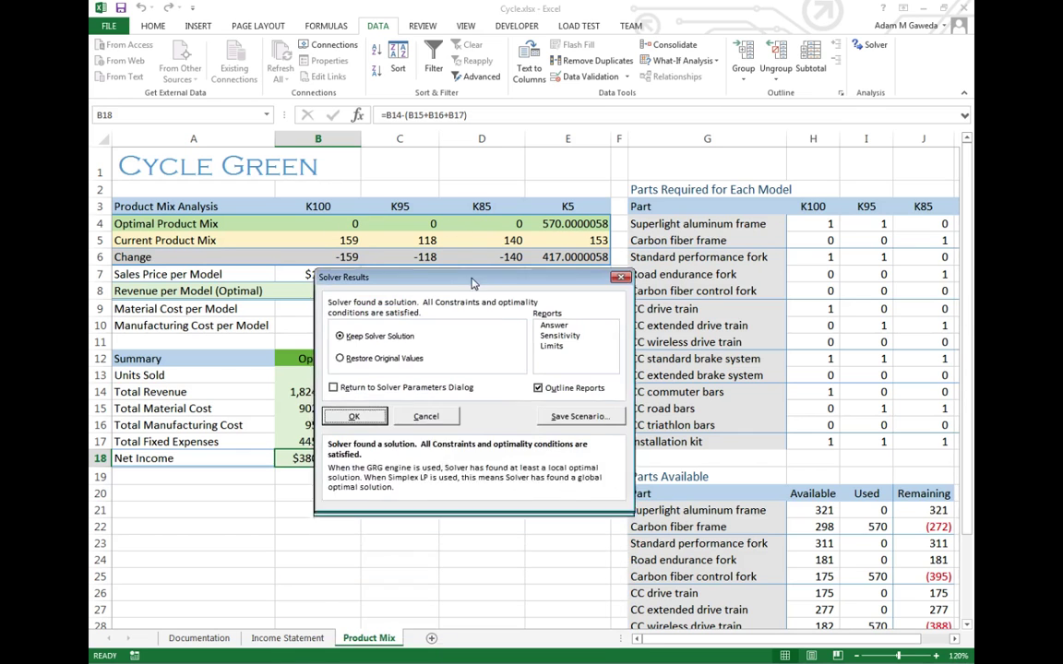
click(341, 328)
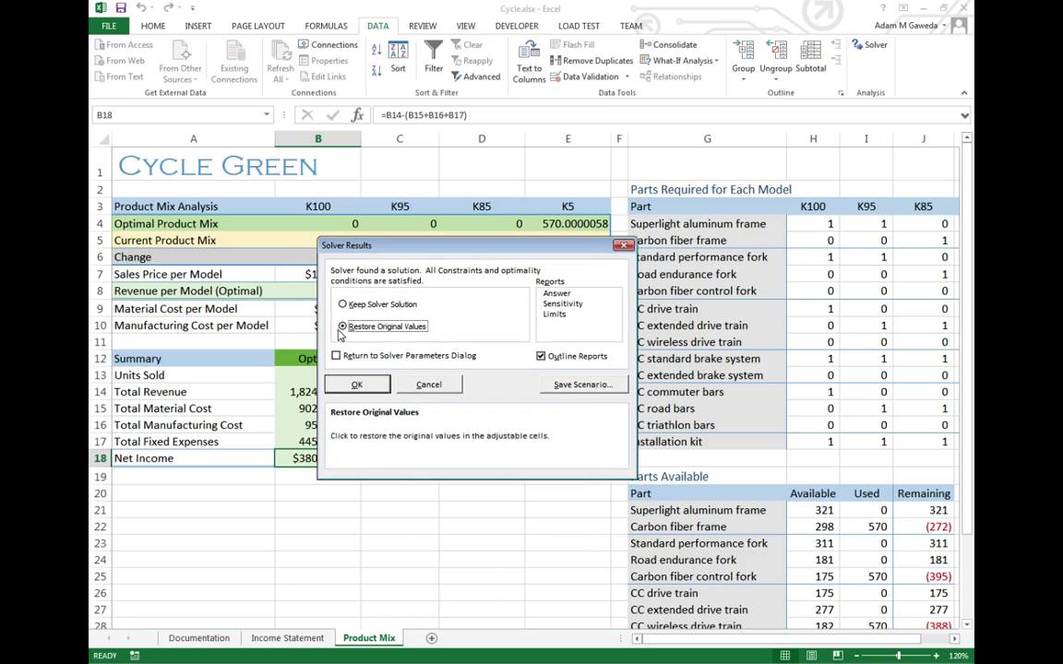
click(356, 386)
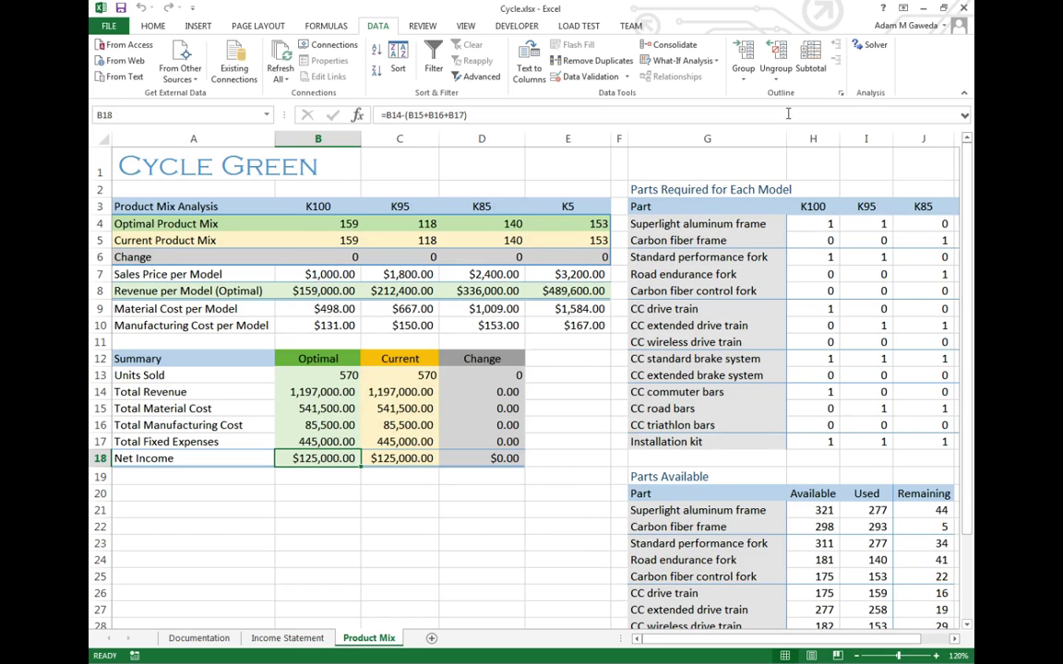
Run Solver again with the same units-sold constraint, check the K5 quantity, and restore the original values.
click(875, 48)
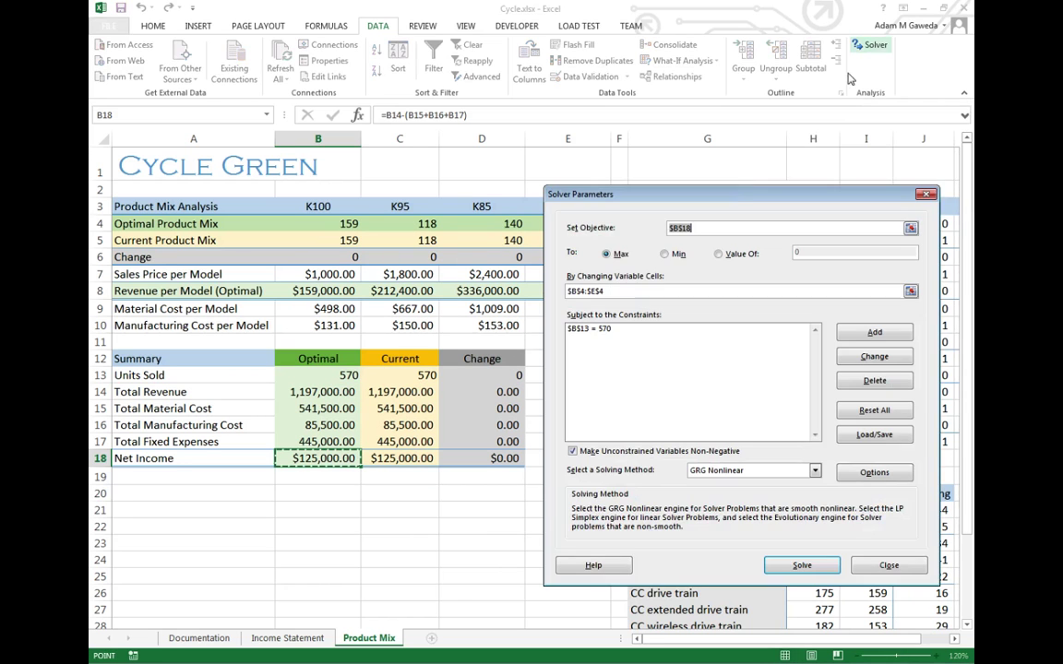
drag(612, 195, 577, 236)
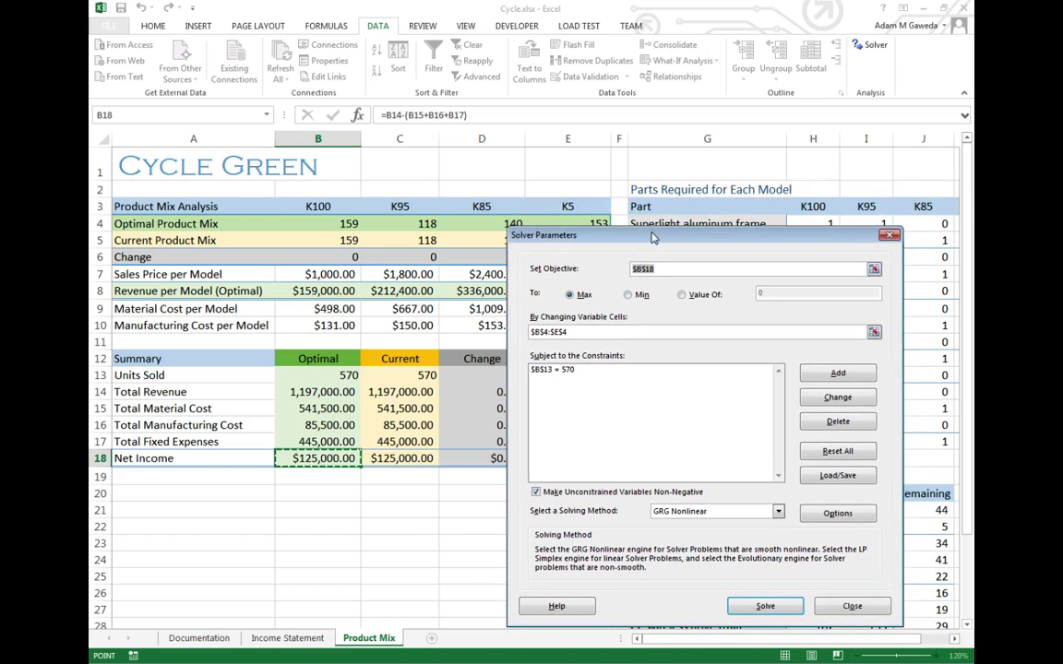
drag(650, 241, 644, 265)
click(756, 629)
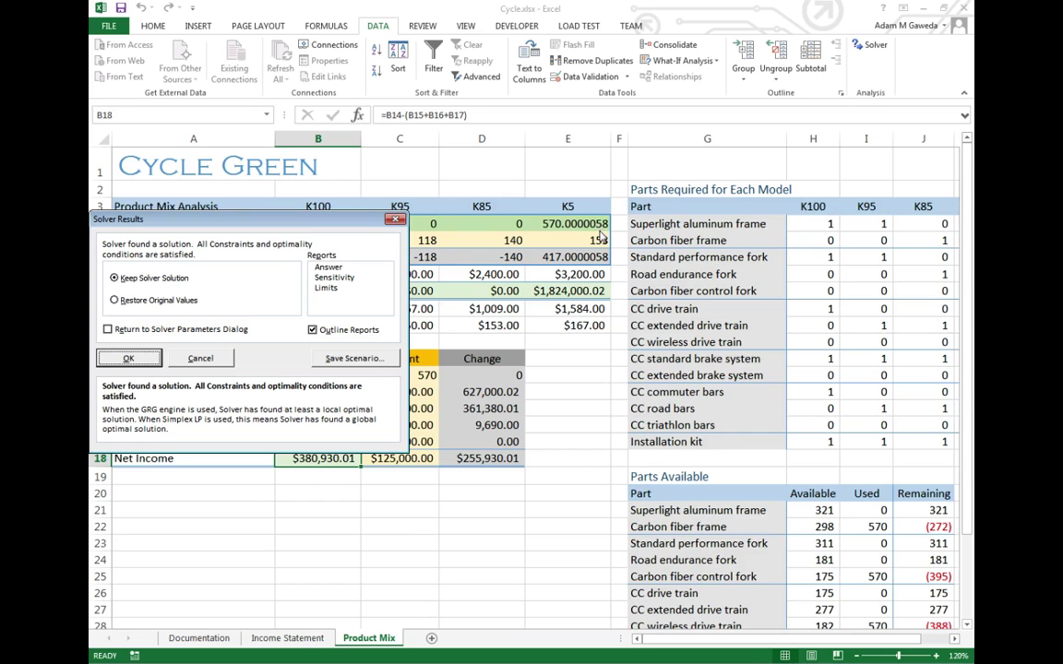
click(116, 300)
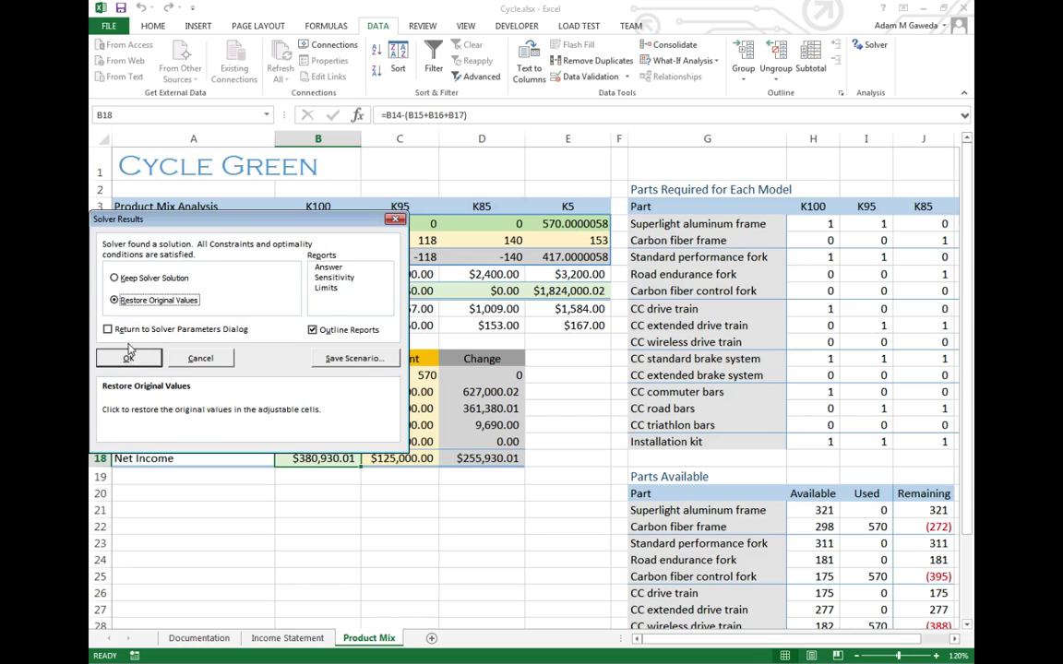
click(129, 357)
Add a Solver constraint requiring the optimal product mix quantities in B4:E4 to be integers.
click(870, 47)
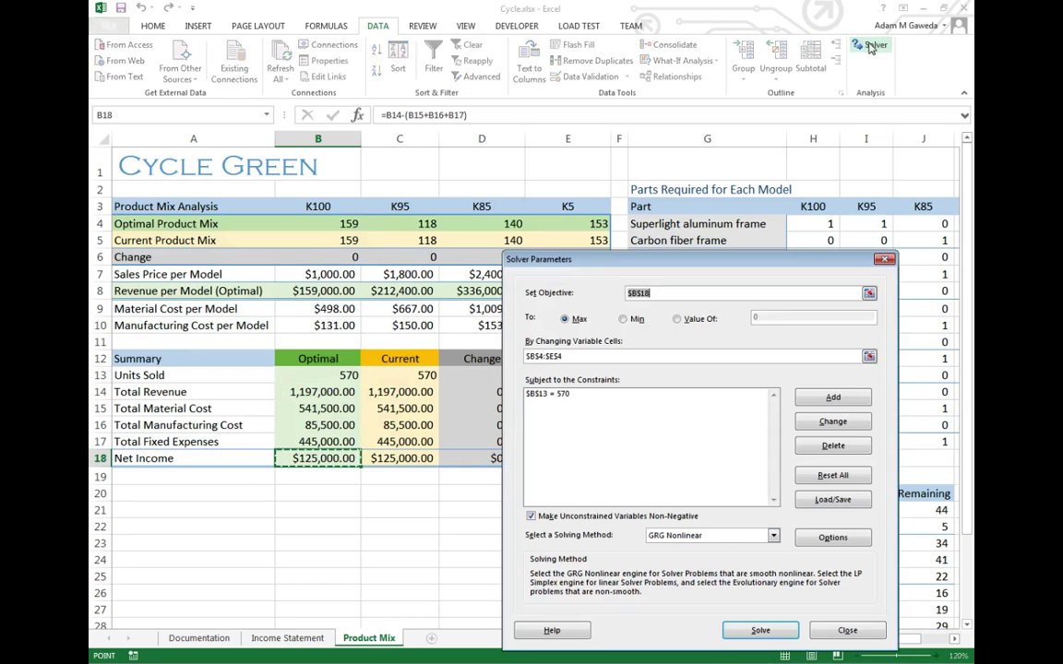
click(833, 397)
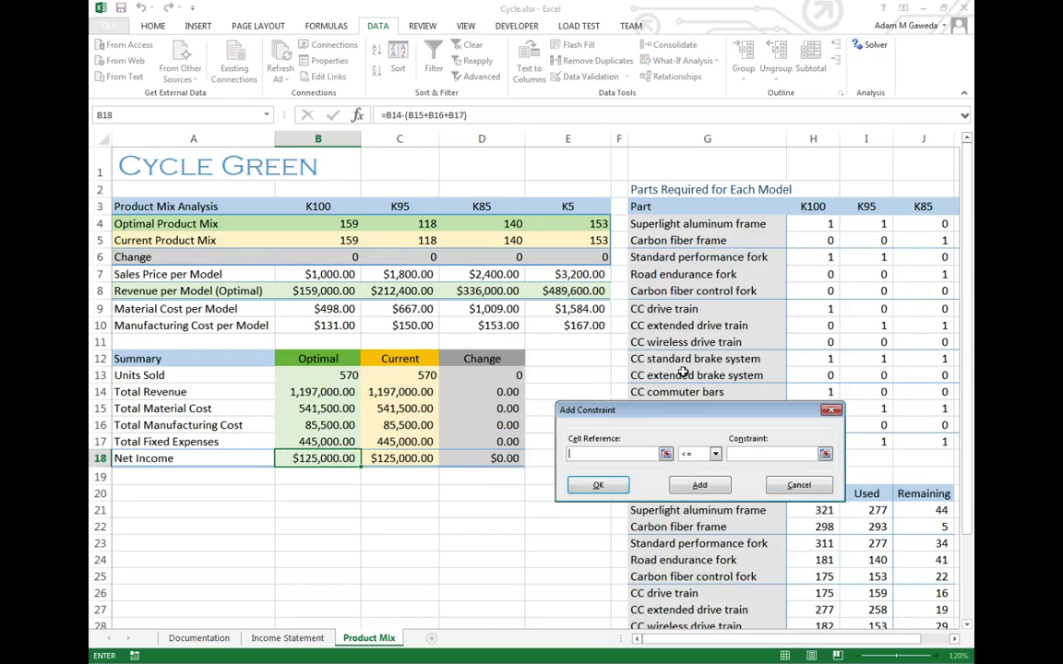
drag(348, 225, 548, 226)
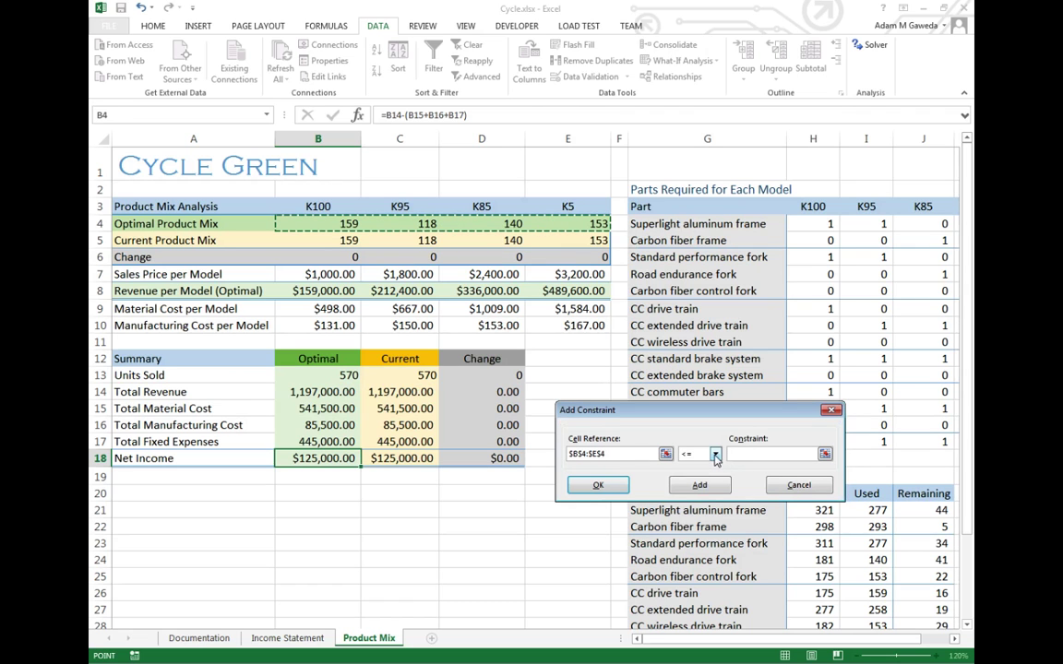
click(715, 455)
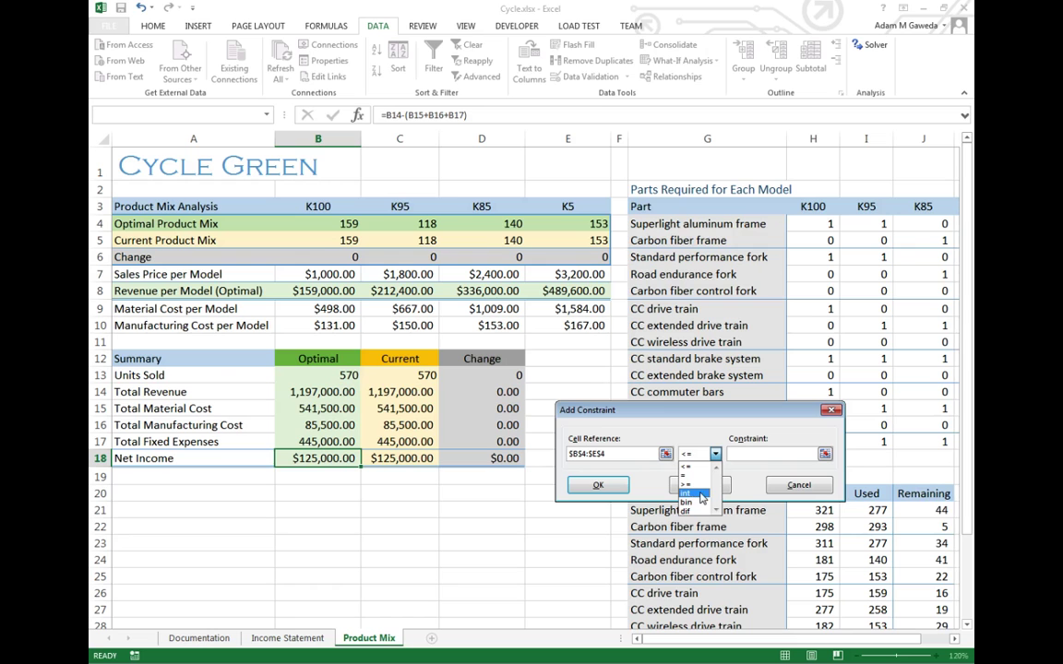
click(701, 496)
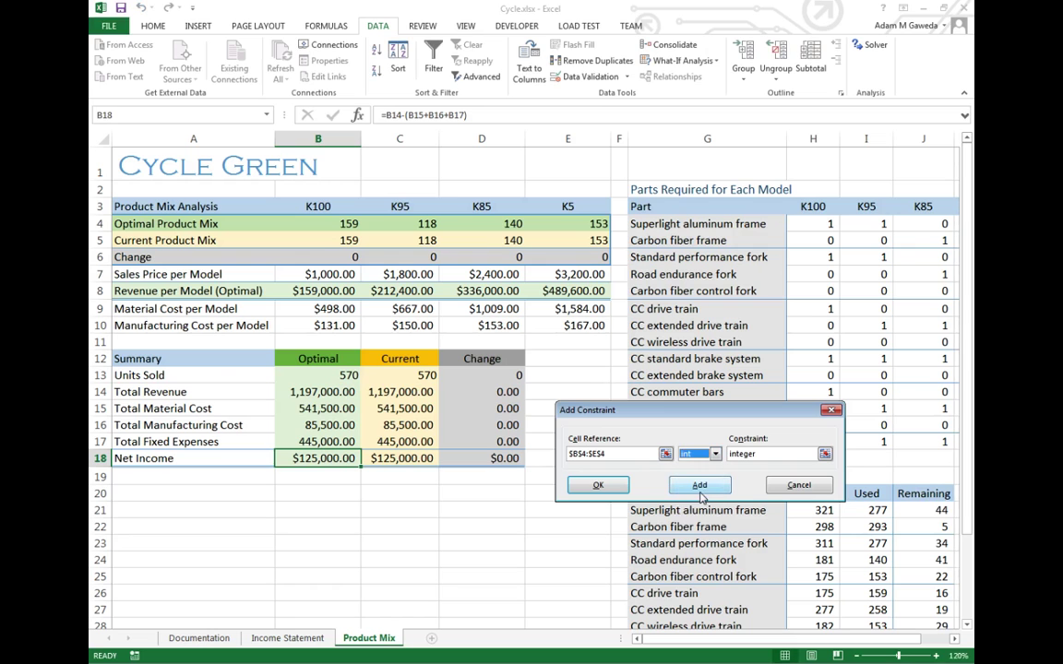
click(598, 486)
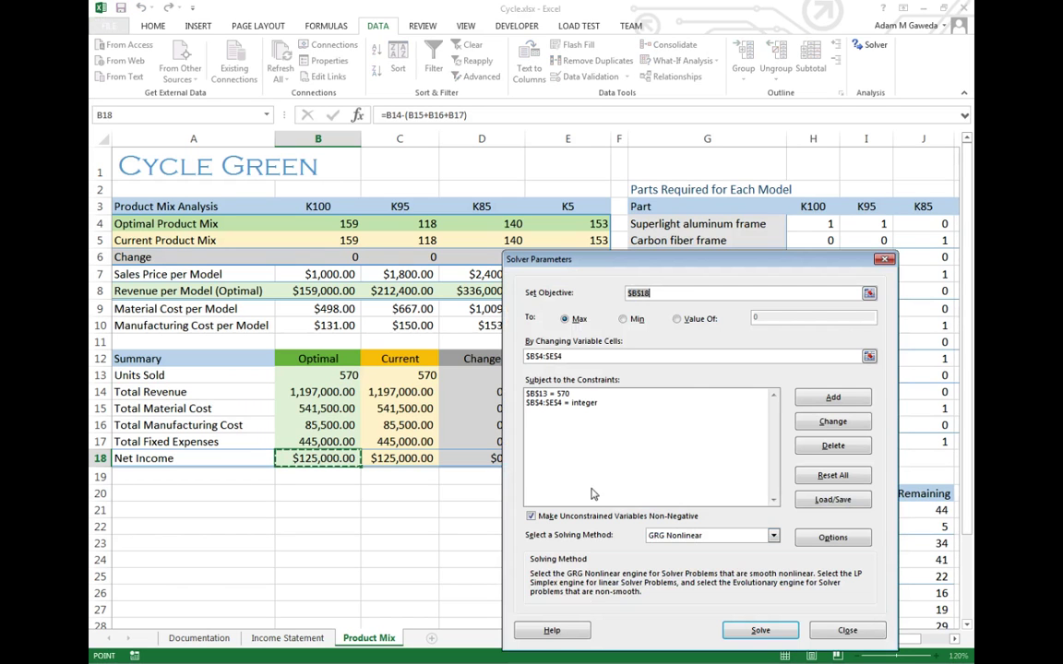
Add a Solver constraint requiring each optimal product mix quantity in B4:E4 to be at least 115.
click(800, 400)
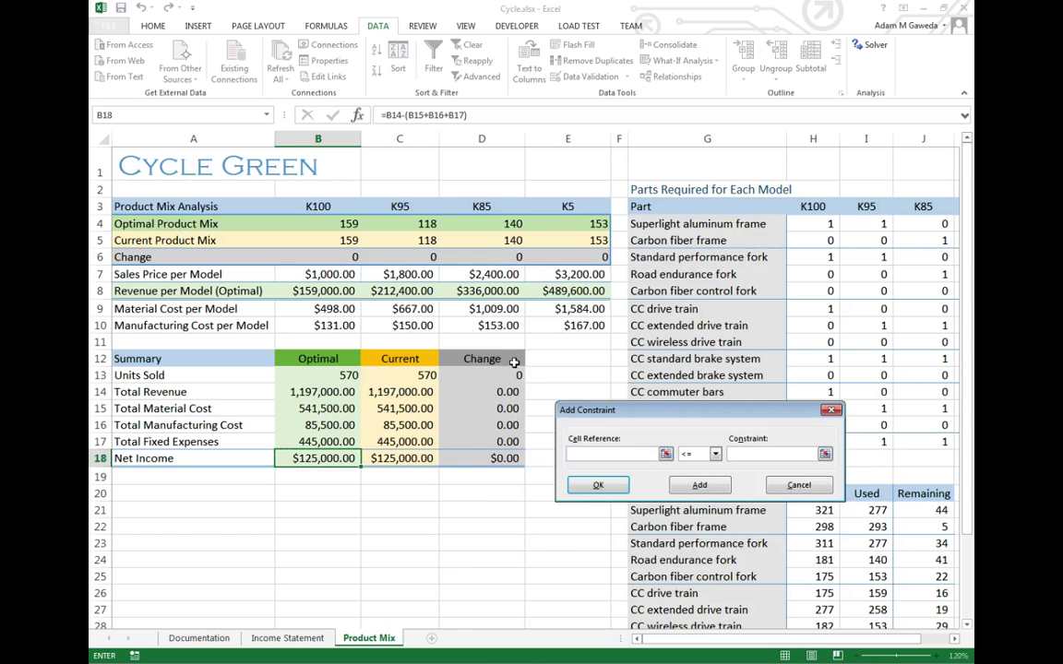
drag(346, 224, 591, 225)
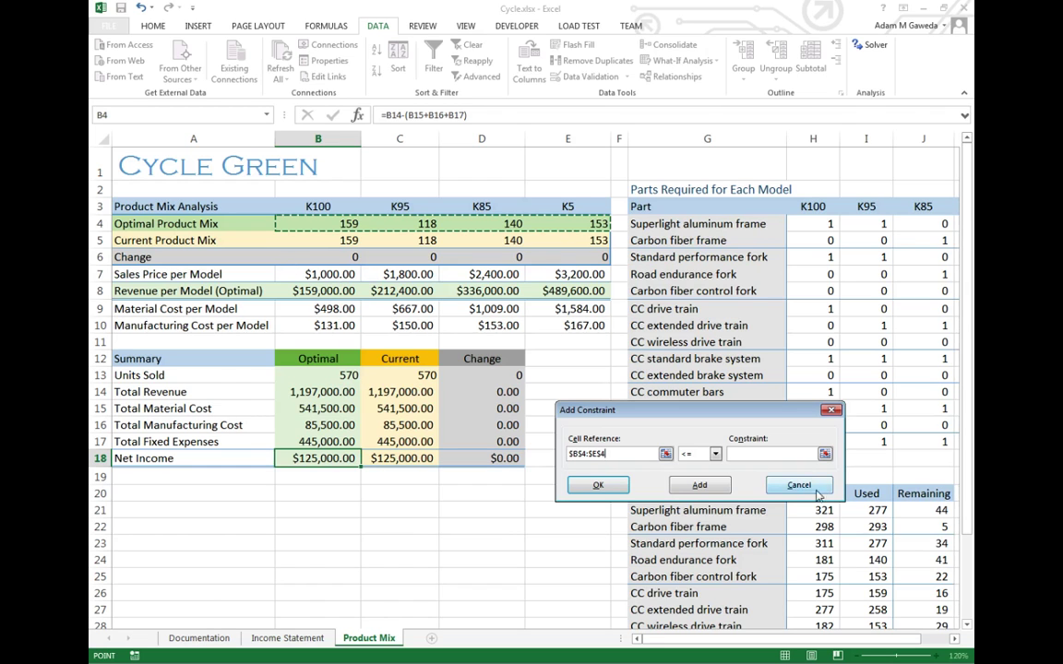
click(716, 454)
click(699, 488)
click(741, 454)
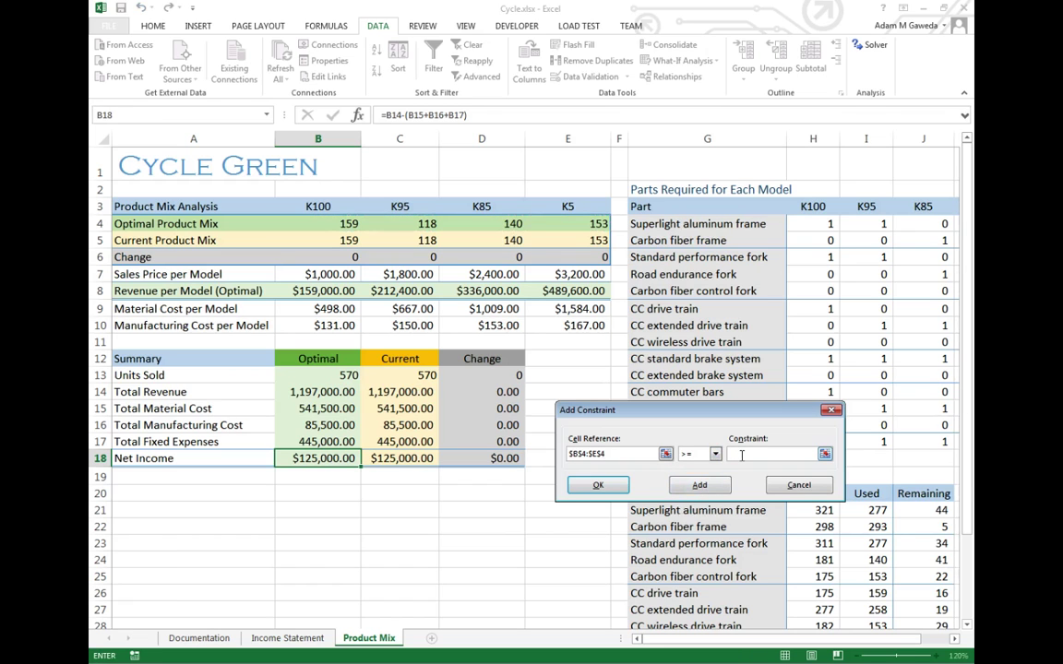
text(155)
click(598, 486)
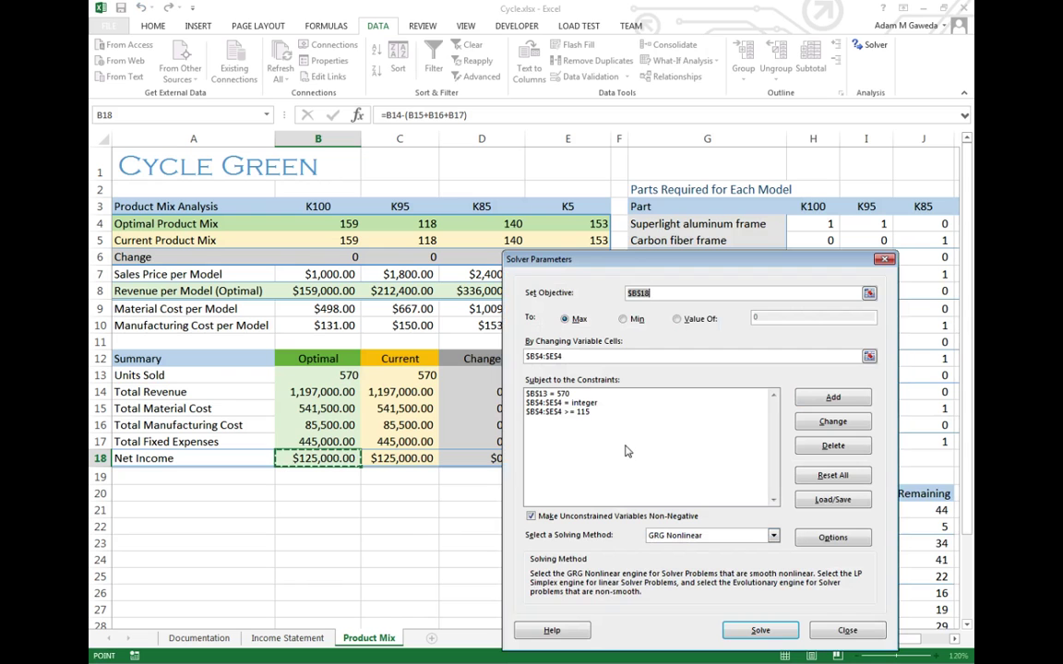
Solve the model with the integer and minimum-quantity constraints, review the product mix and parts usage, and restore the original values.
drag(588, 266, 609, 286)
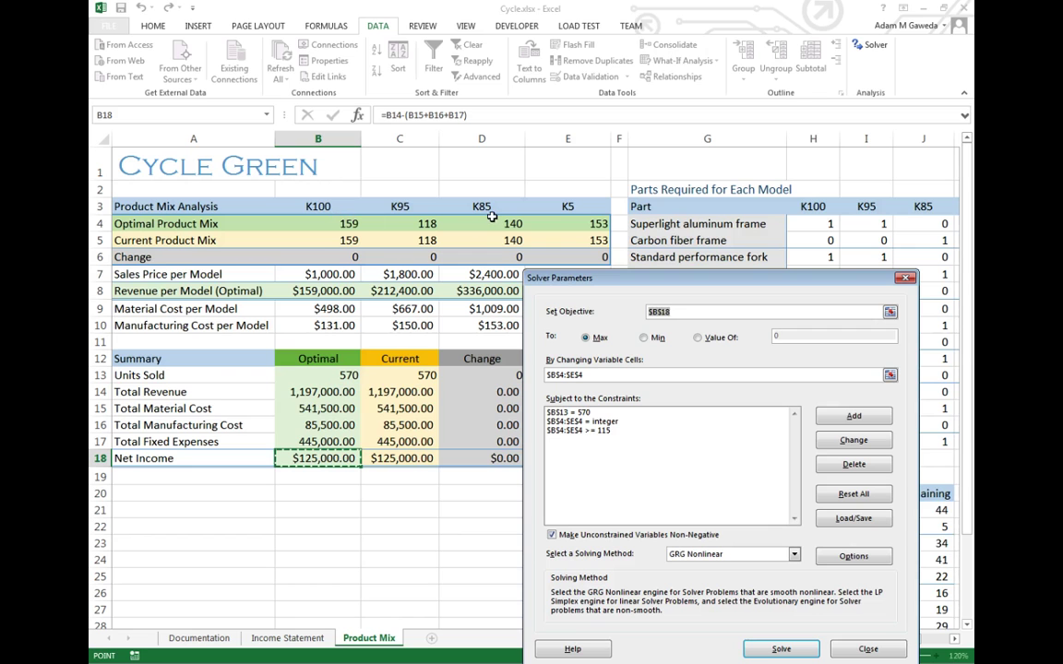
click(780, 649)
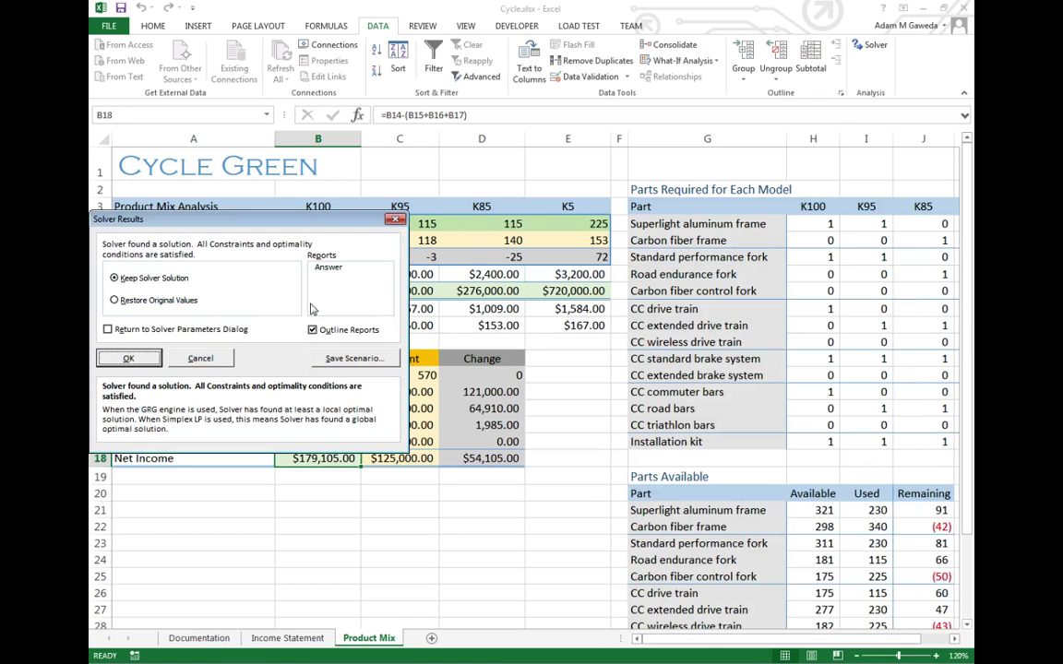
drag(245, 219, 695, 415)
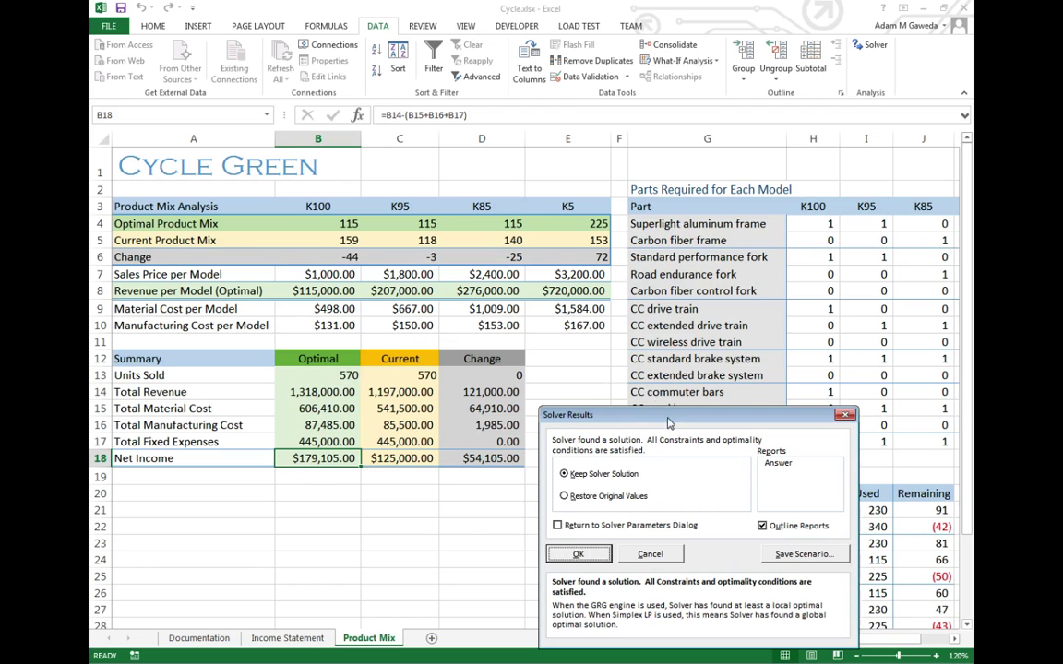
drag(514, 346, 493, 235)
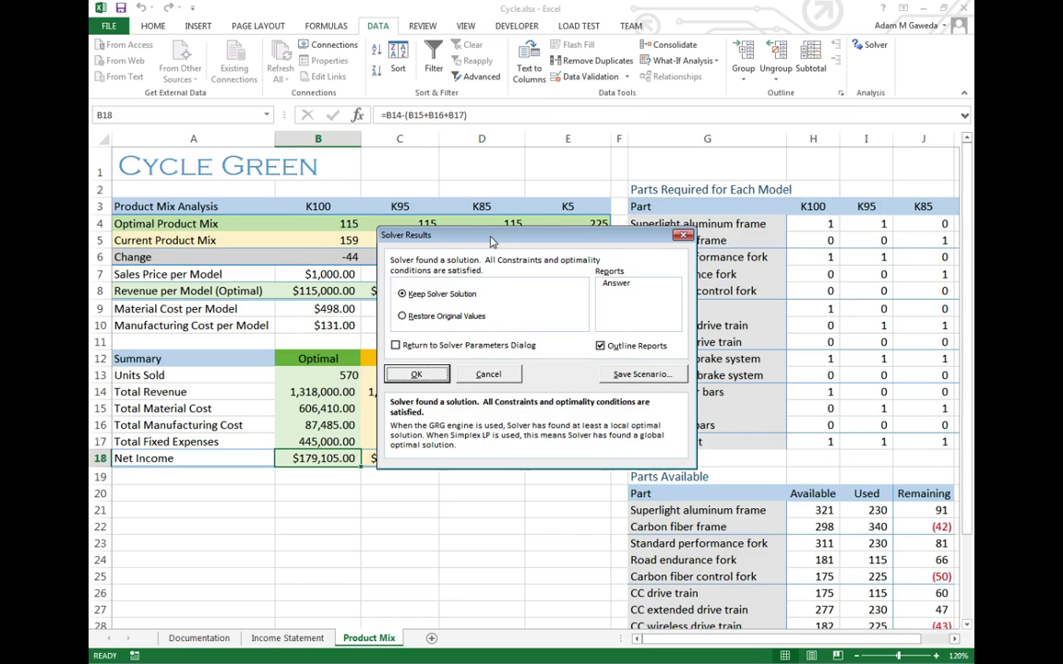
drag(452, 233, 375, 271)
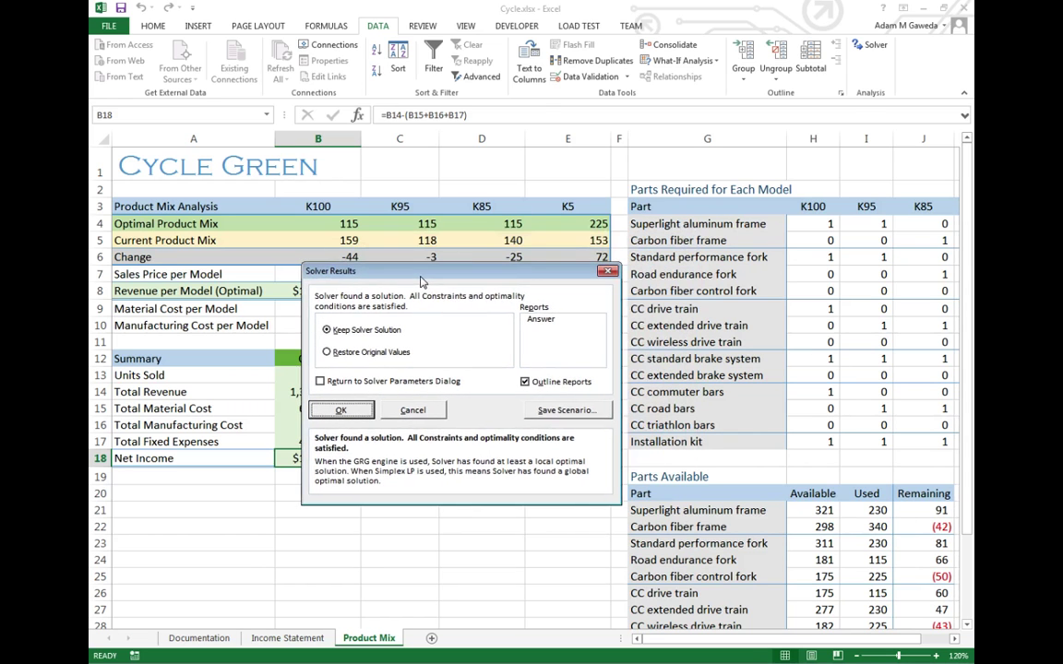
click(354, 358)
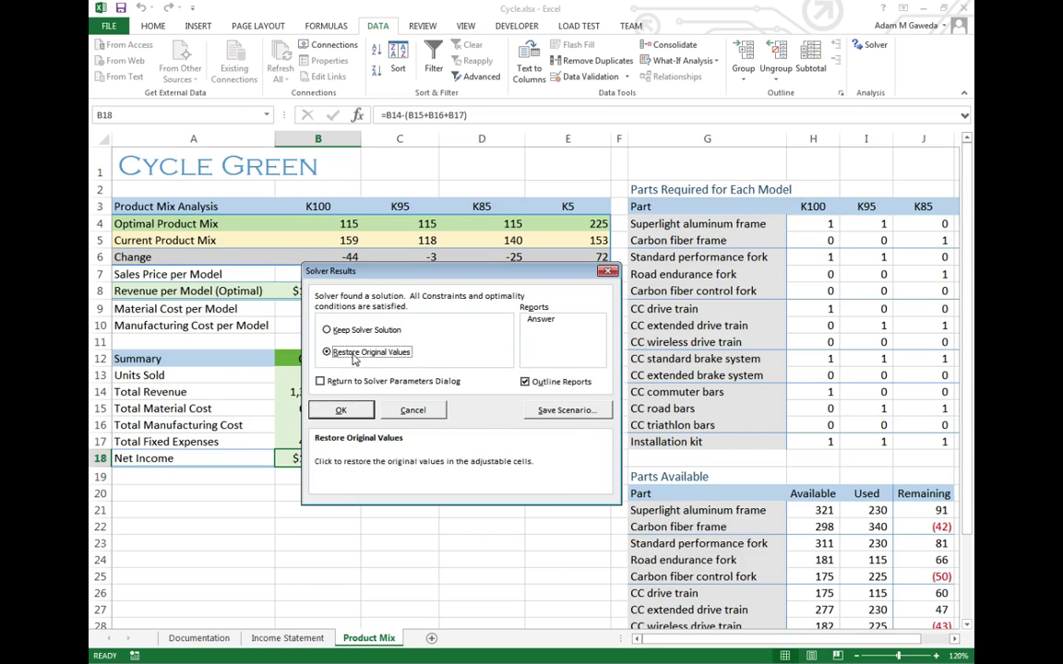
click(339, 411)
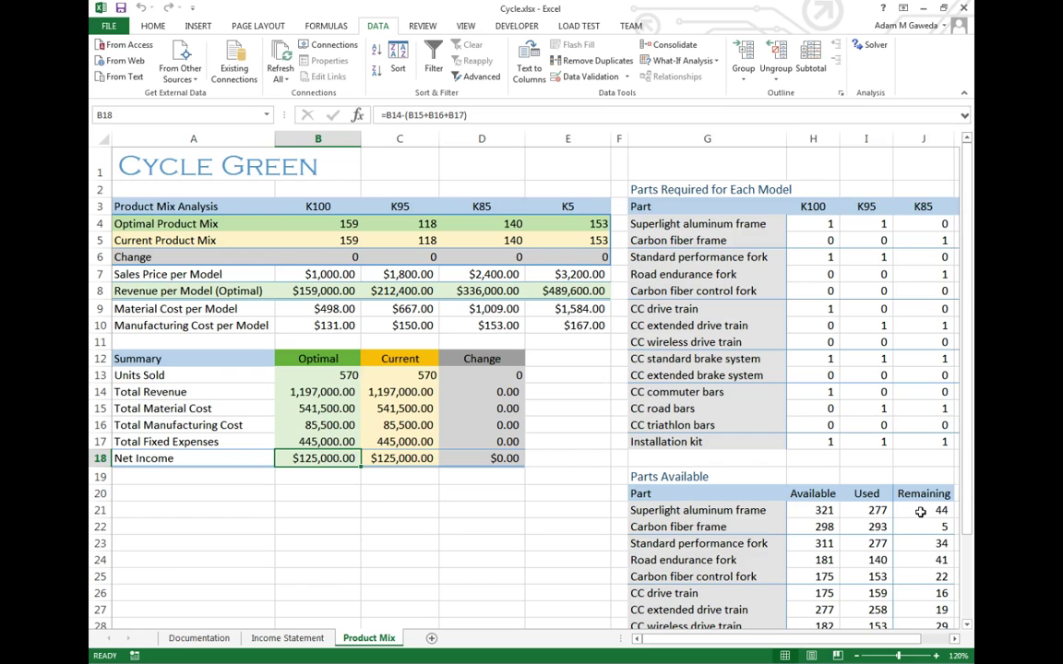
Examine the remaining quantity of every part in J21:J34 of the Parts Available table.
drag(784, 639, 816, 639)
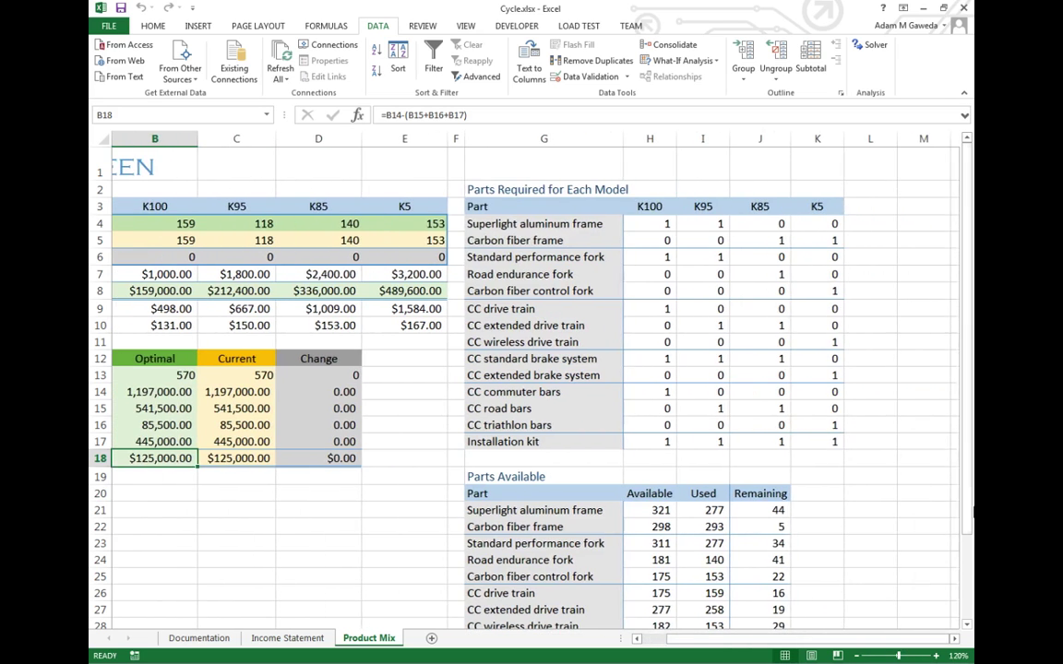
drag(971, 521, 969, 539)
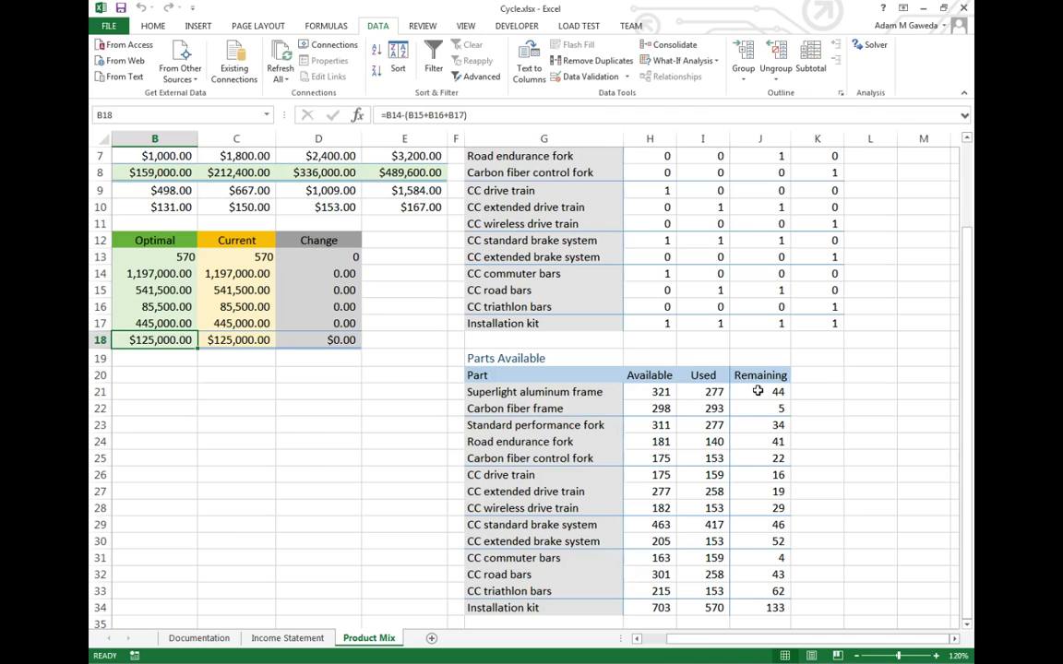
drag(757, 391, 752, 611)
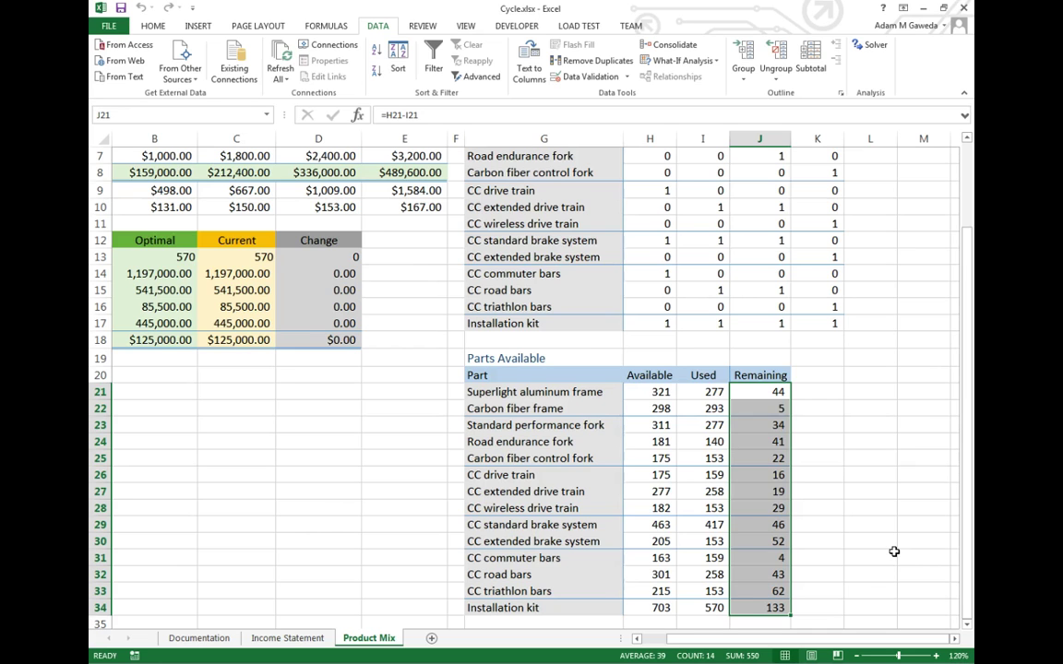
click(636, 638)
click(941, 508)
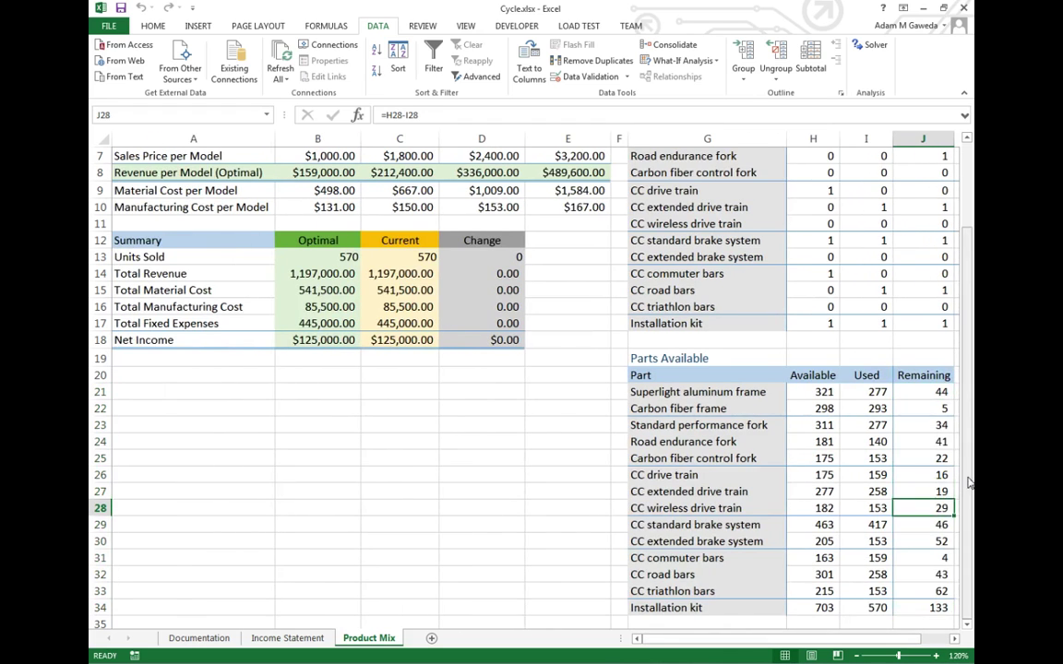
scroll(872, 437, up, 2)
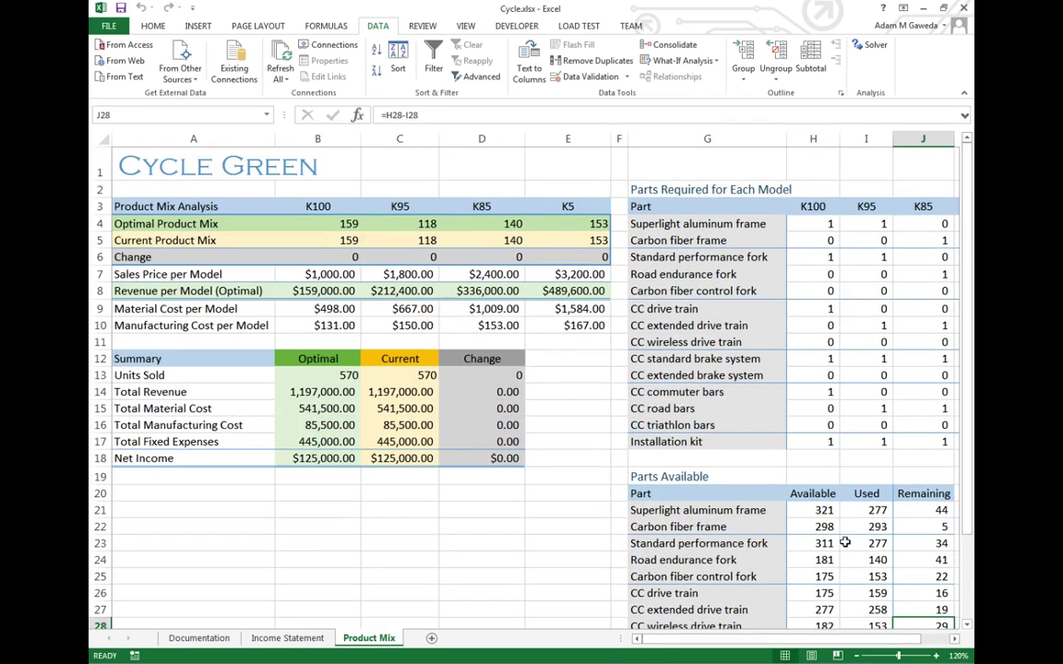
Add a Solver constraint requiring the remaining parts in J21:J34 to be greater than or equal to 0.
click(863, 44)
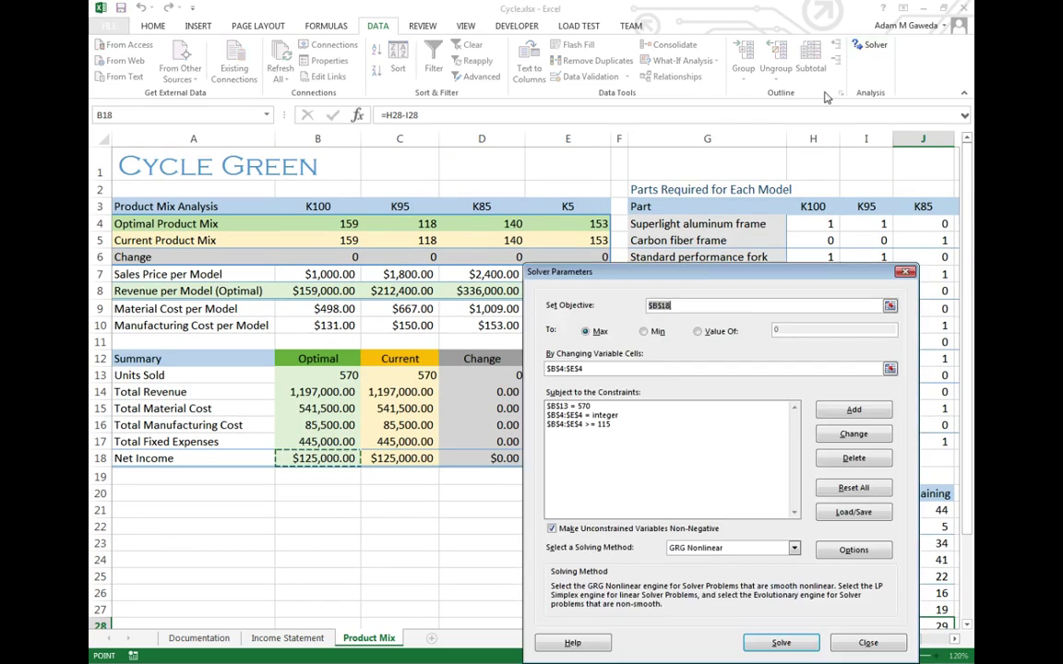
click(853, 412)
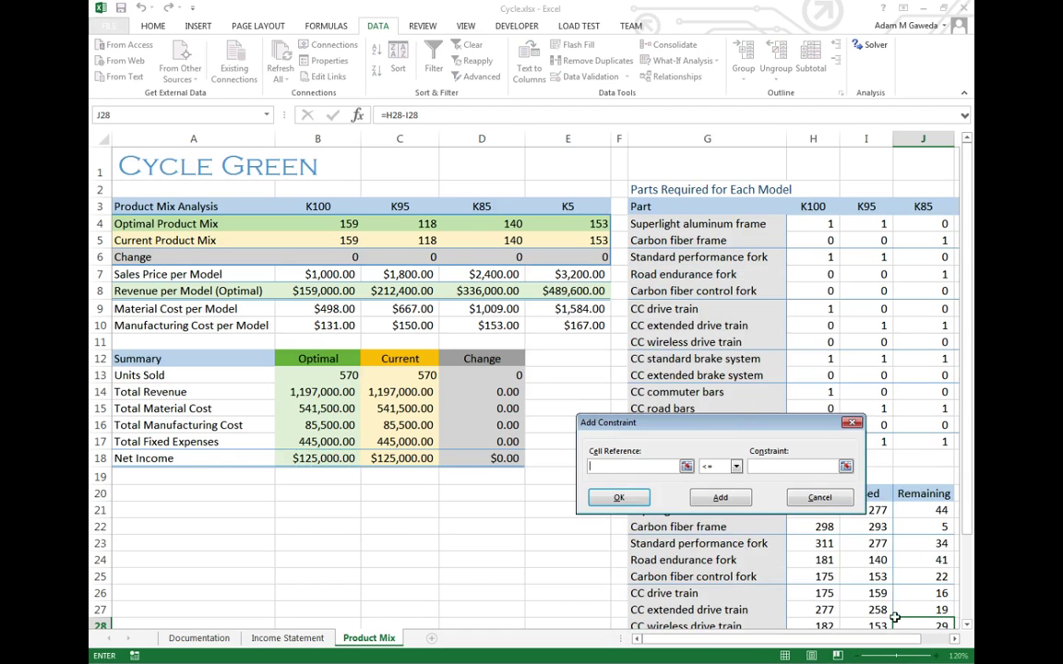
scroll(895, 616, down, 2)
drag(930, 393, 937, 607)
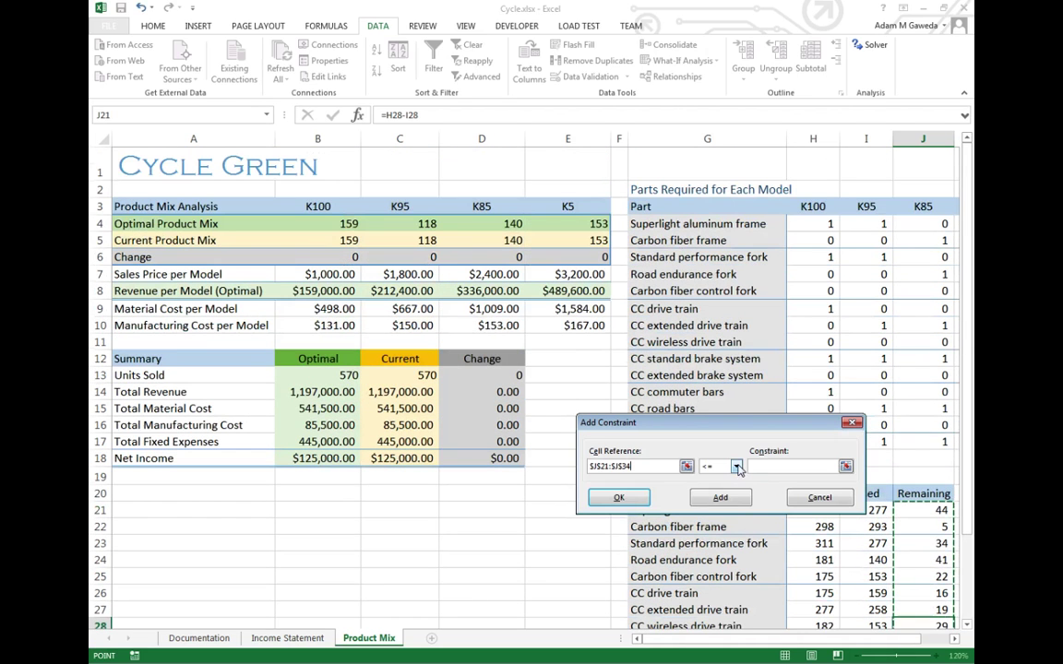
click(738, 466)
click(729, 505)
click(780, 467)
text(0)
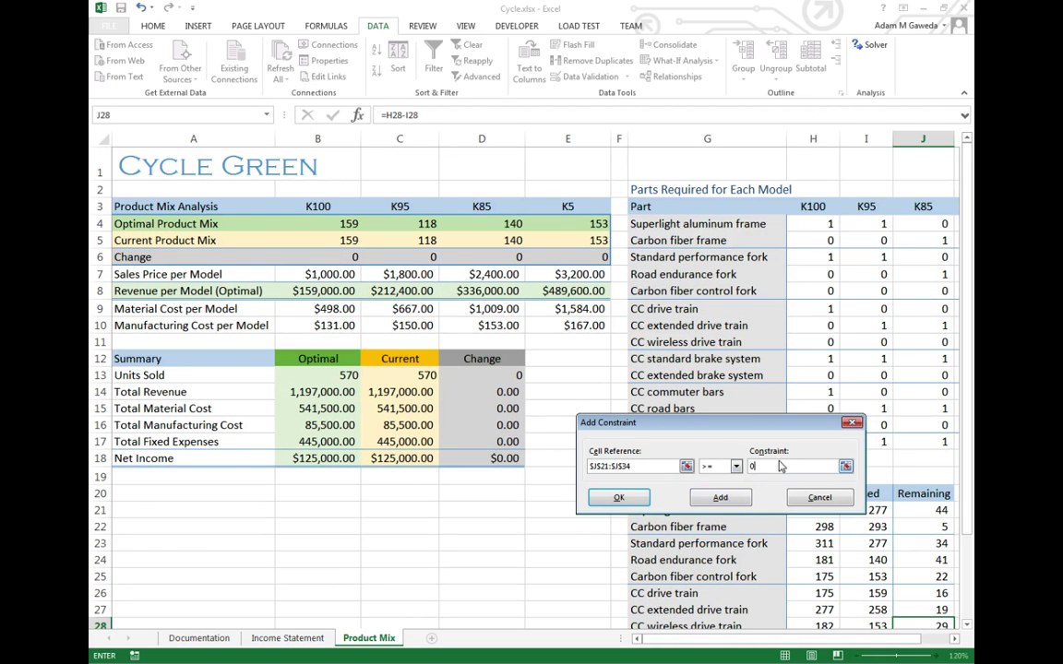
click(619, 498)
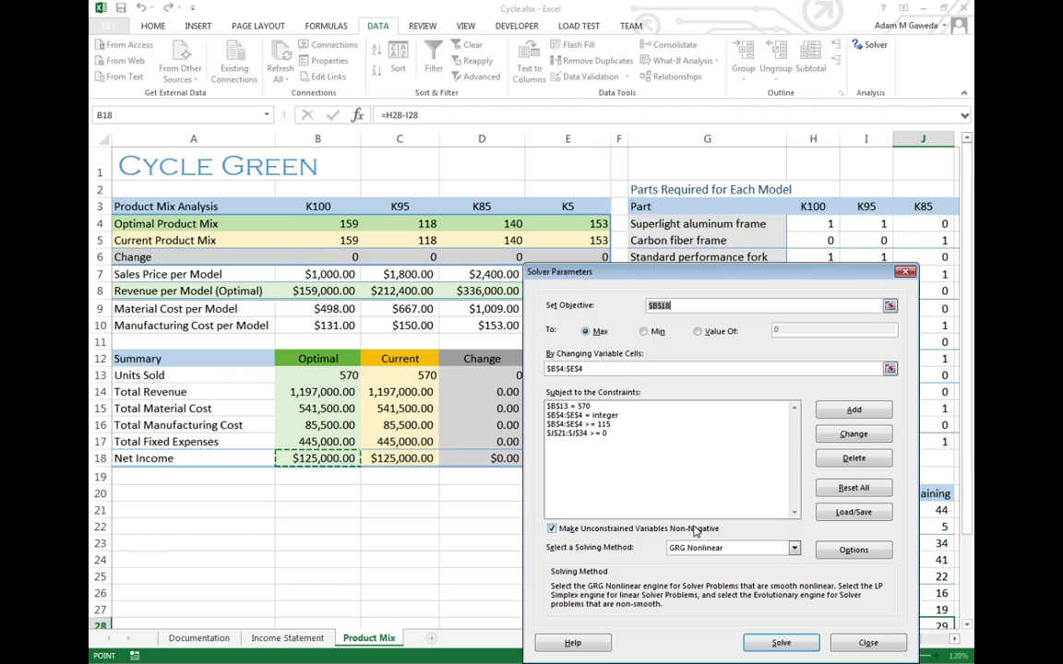
Solve the model with all four constraints and save the solution as a scenario named Optimal Mix.
click(782, 643)
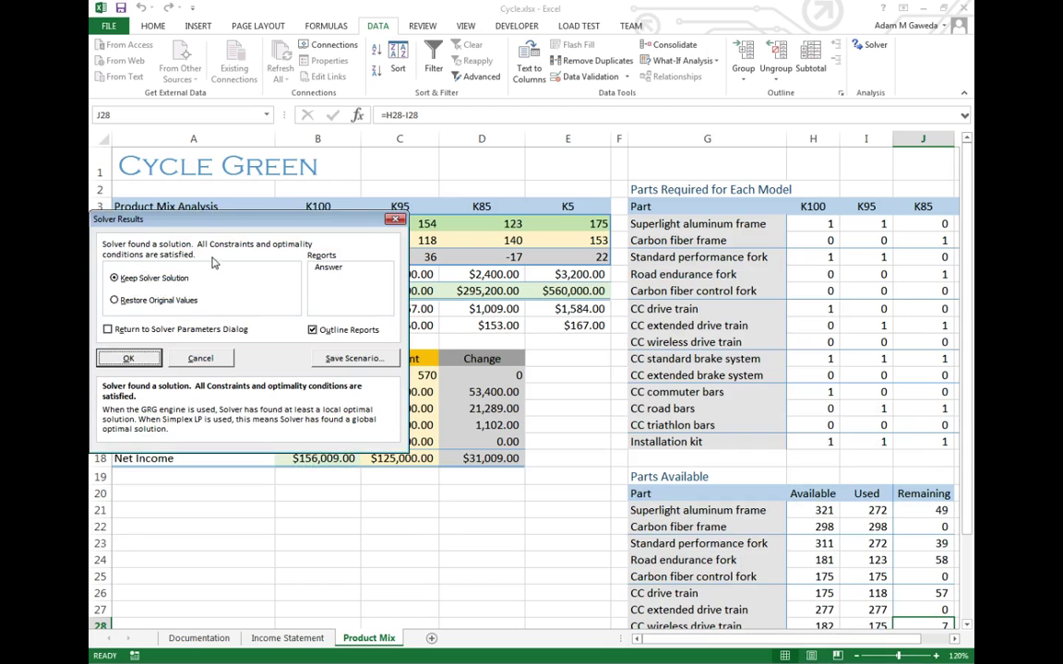
drag(256, 228, 710, 382)
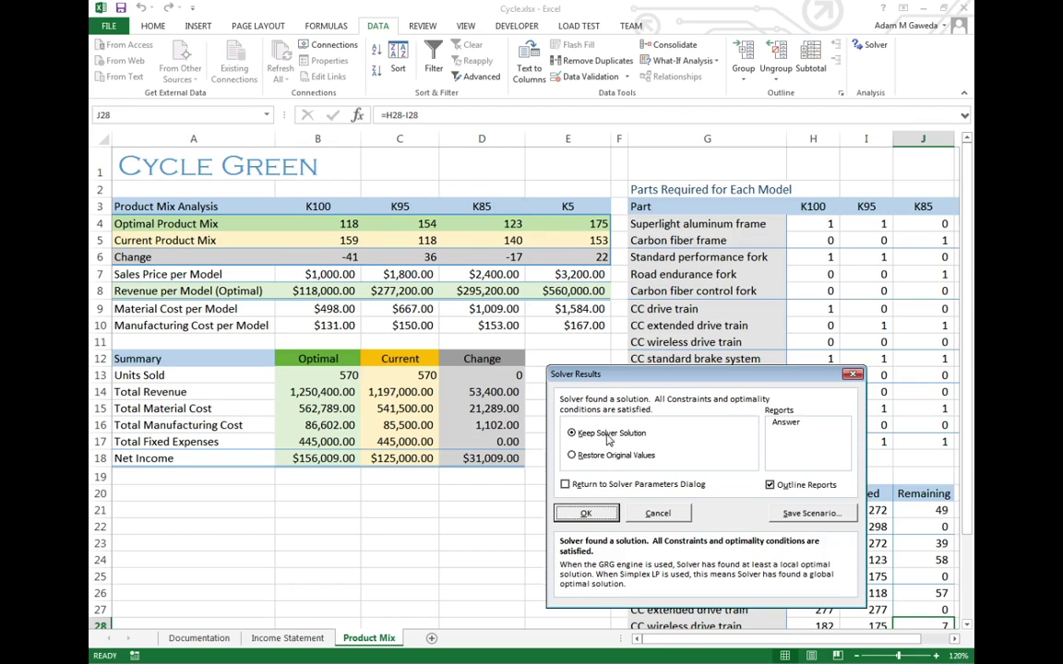
click(799, 514)
click(155, 328)
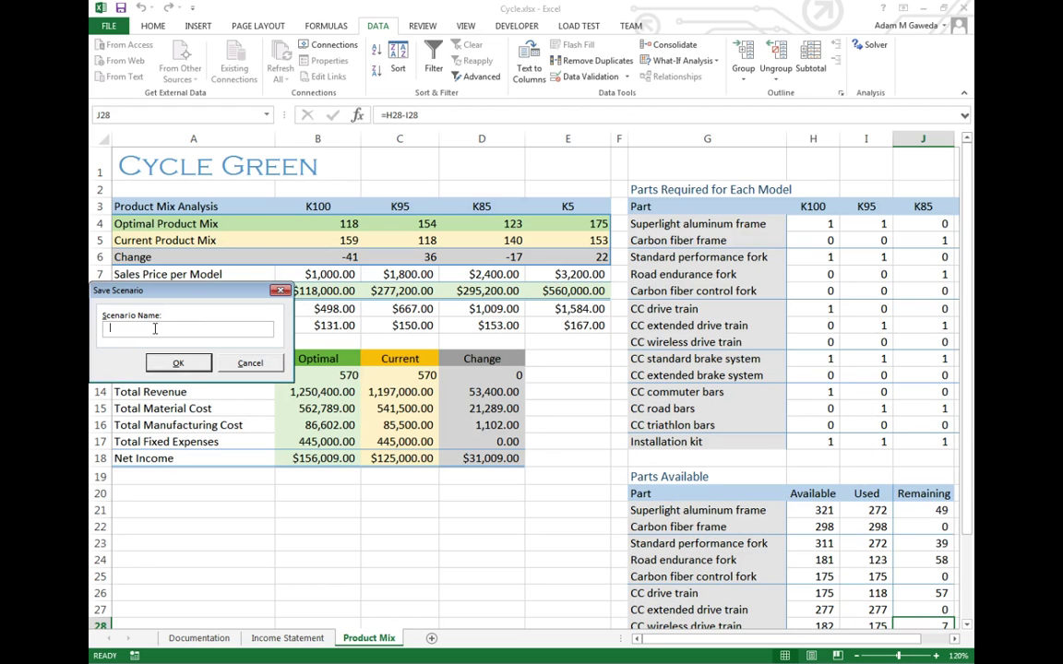
text(Optimal Mix)
click(181, 361)
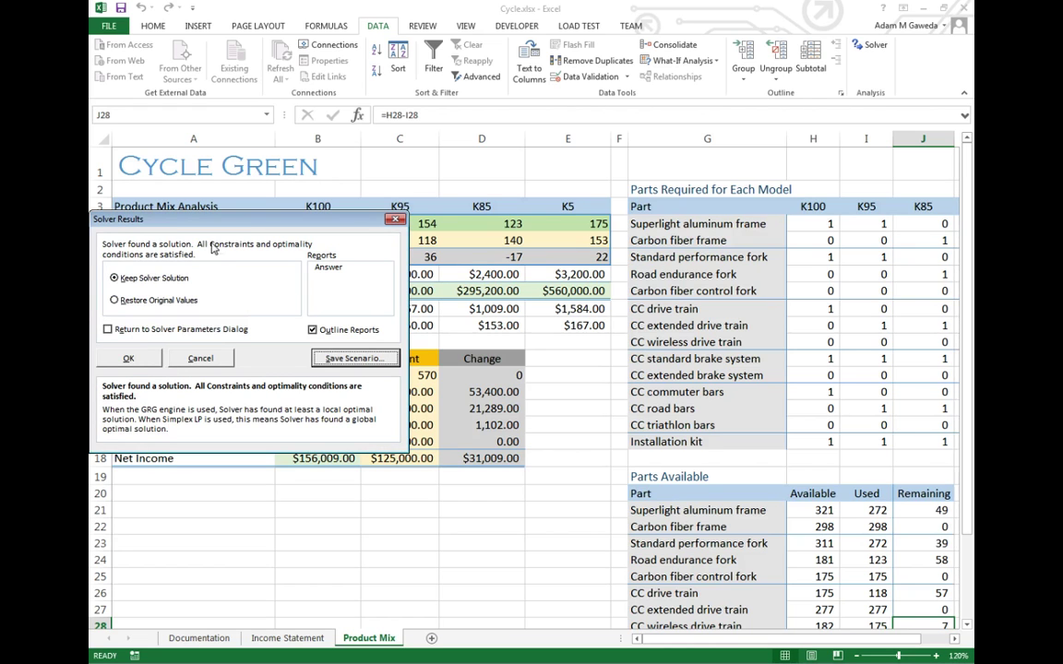
Choose to restore the original values in the Solver results.
drag(204, 221, 391, 294)
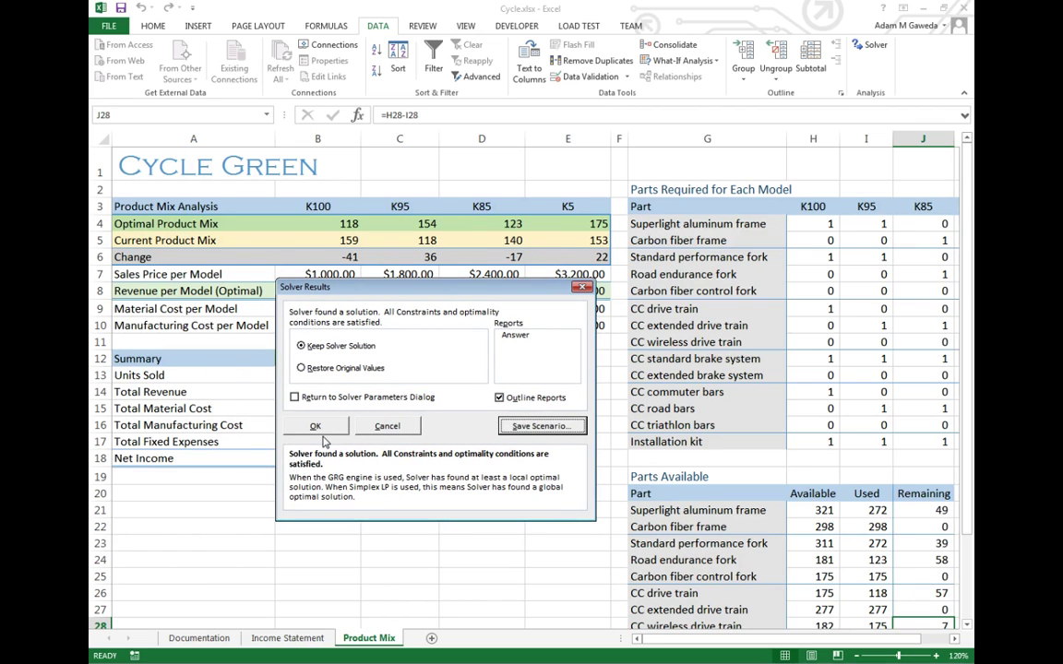
click(301, 368)
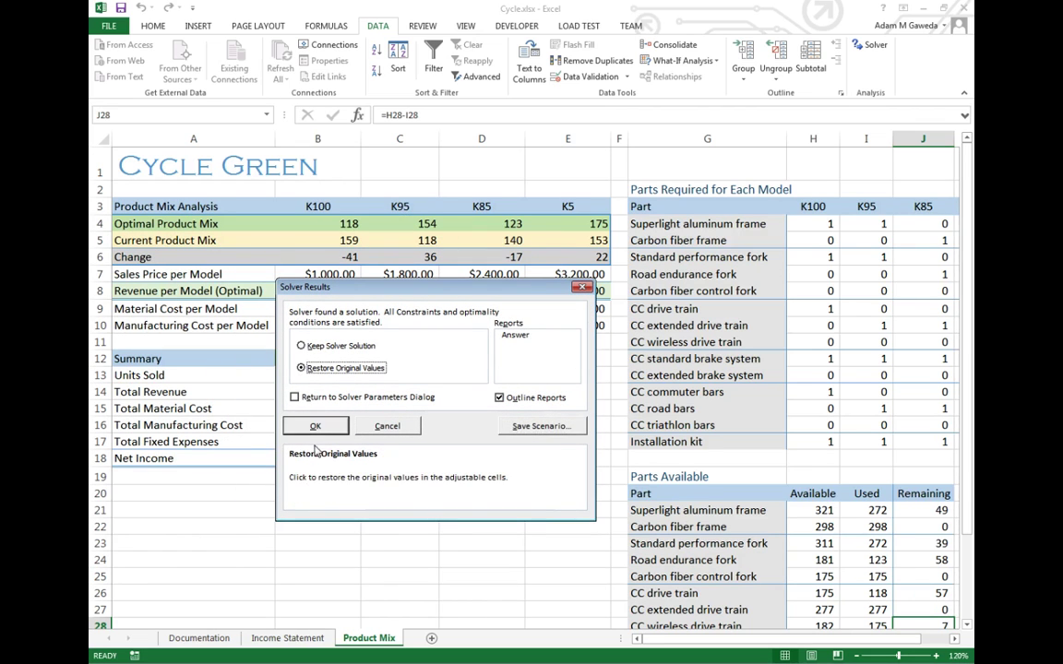